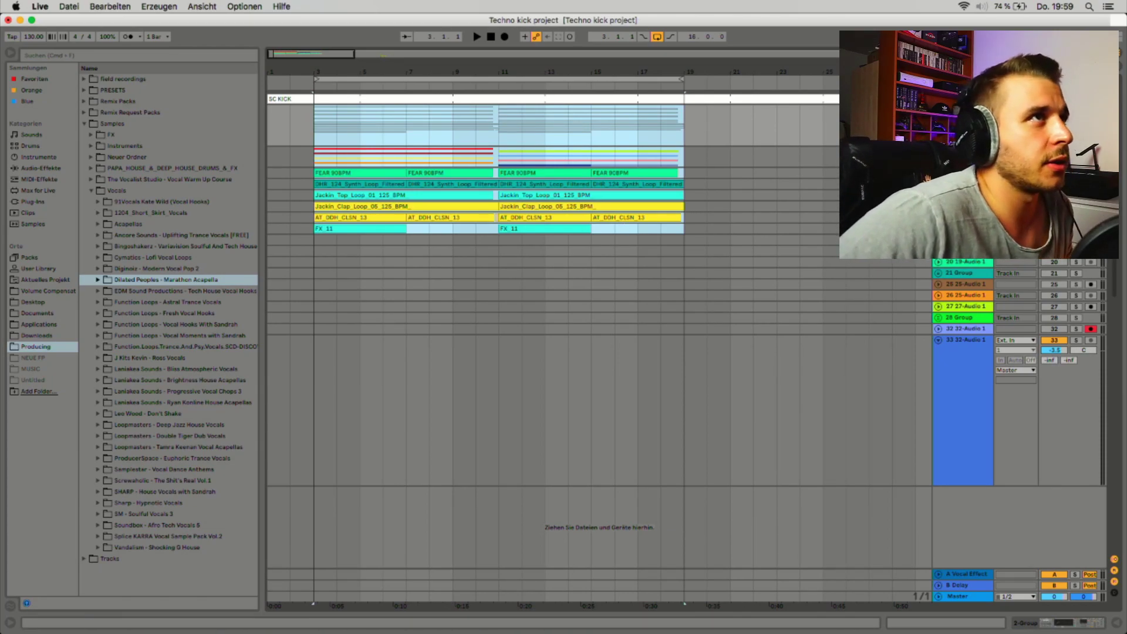
- Unfold the grouped kick tracks and play the looped arrangement from bar 3
{"action": "key", "text": "super+alt+u"}
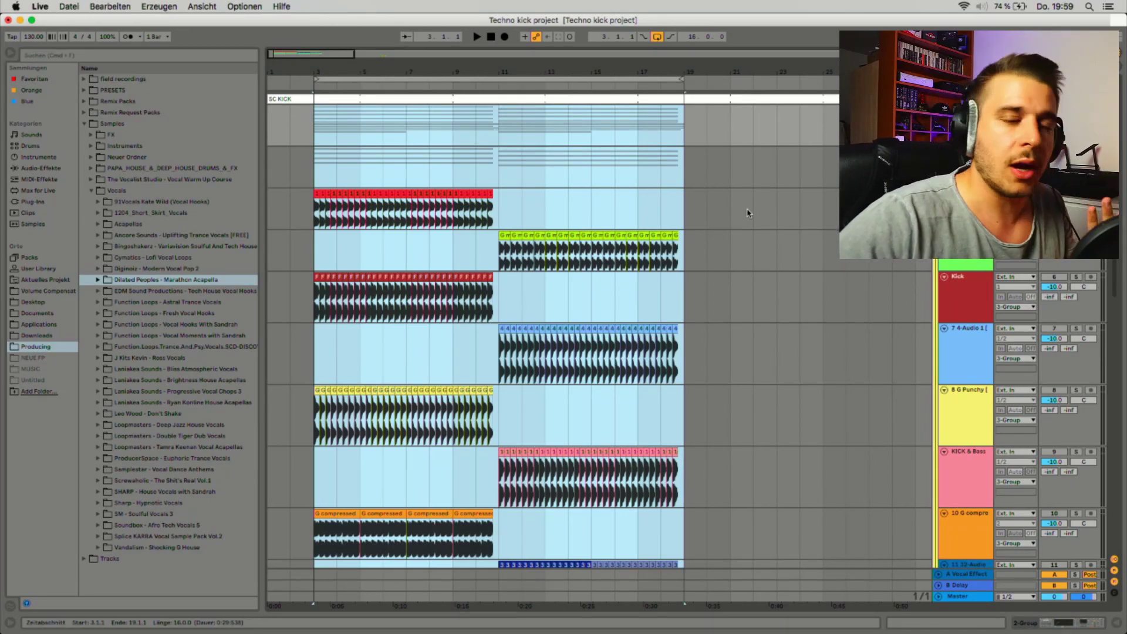
{"action": "left_click", "coordinate": [318, 174]}
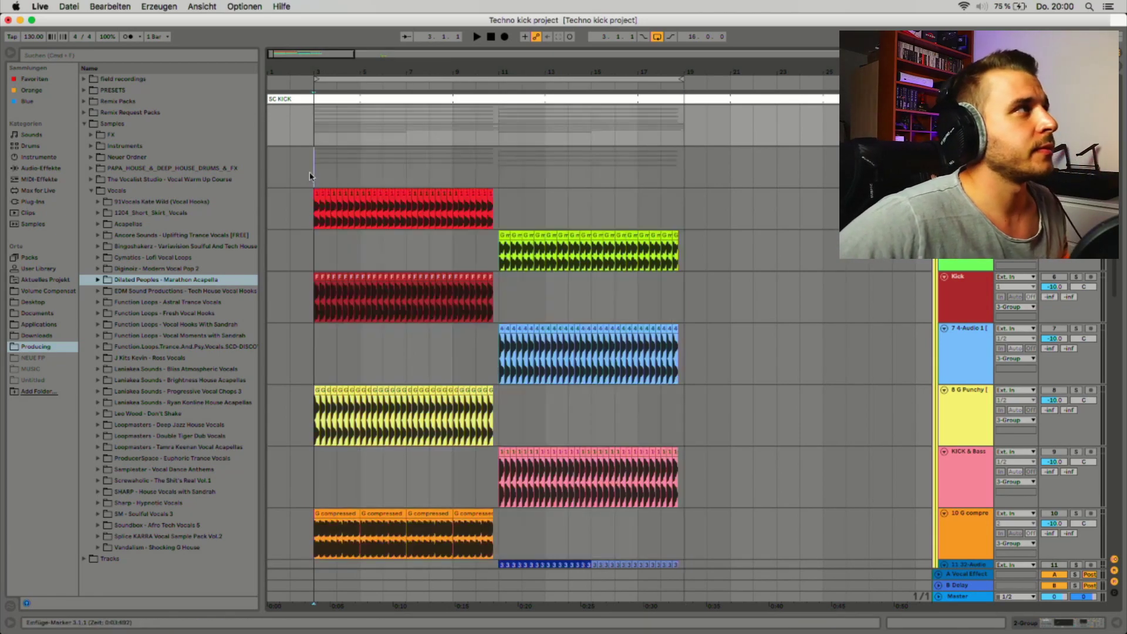
{"action": "key", "text": "space"}
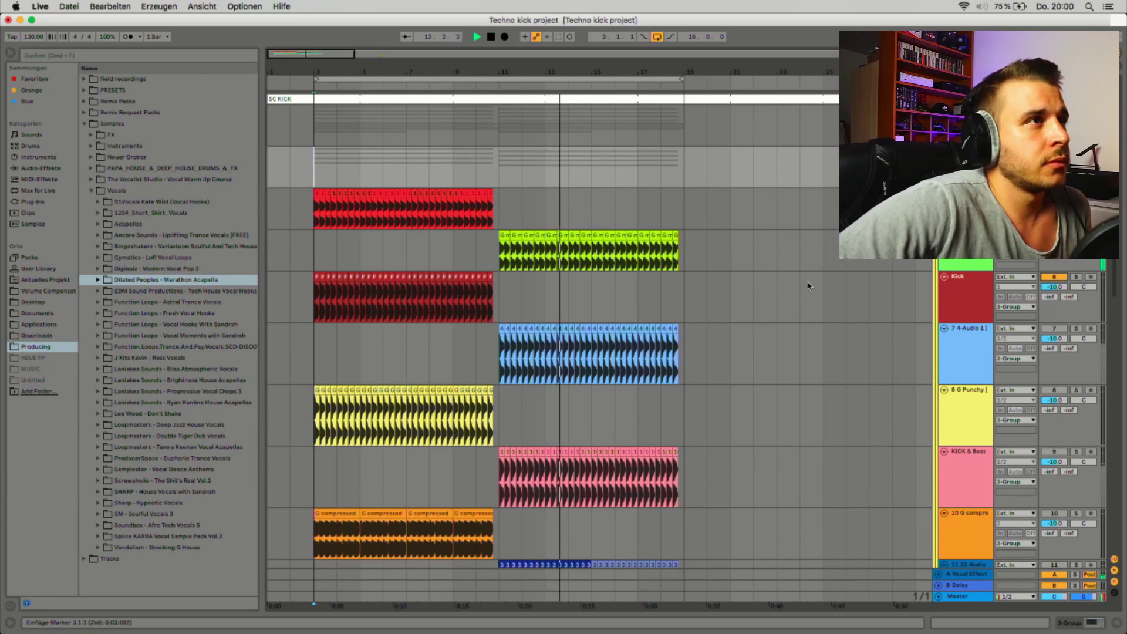
- Audition the kick variations during playback by enabling tracks 7, 8 G Punchy and KICK & Bass in turn, muting track 7 again
{"action": "scroll", "coordinate": [809, 287], "scroll_direction": "down", "scroll_amount": 2}
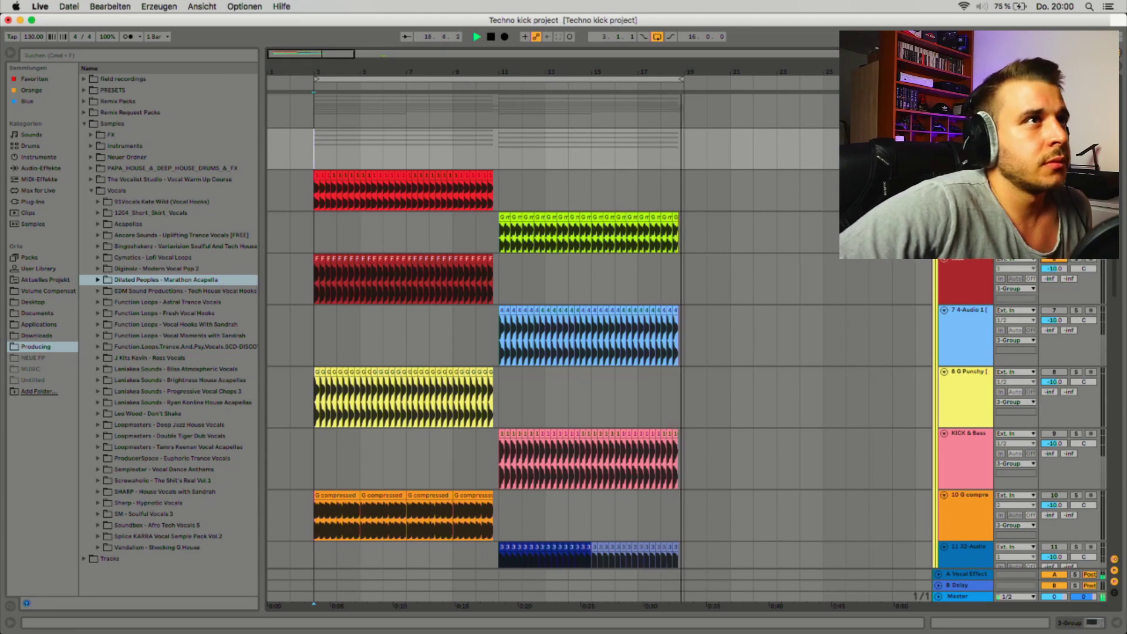
{"action": "left_click", "coordinate": [1054, 310]}
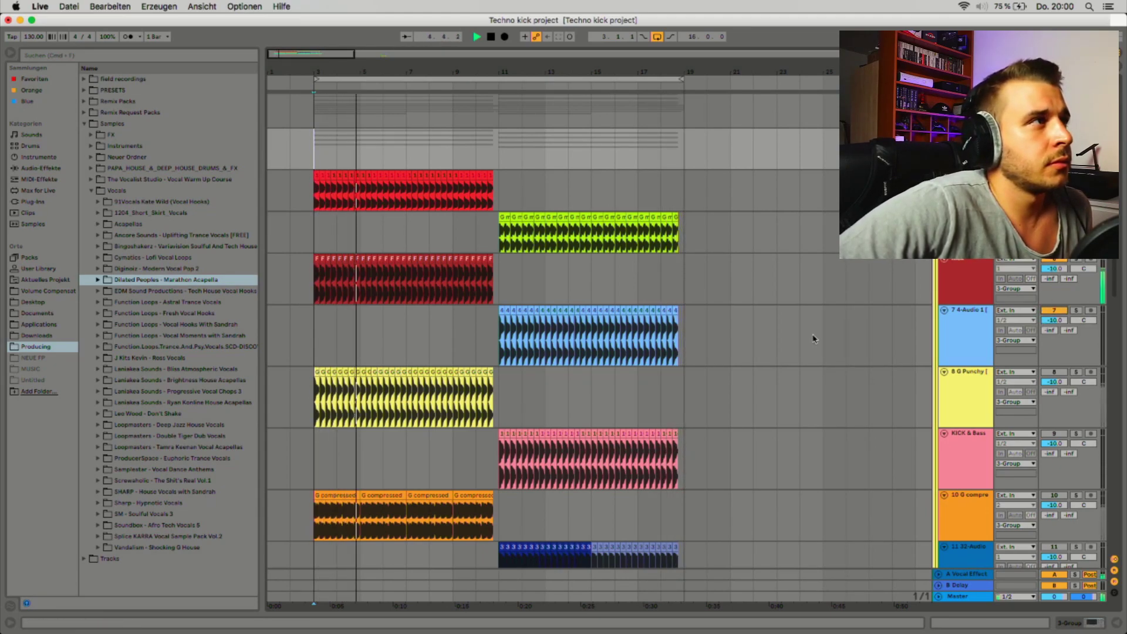
{"action": "scroll", "coordinate": [705, 334], "scroll_direction": "down", "scroll_amount": 1}
{"action": "scroll", "coordinate": [712, 331], "scroll_direction": "down", "scroll_amount": 2}
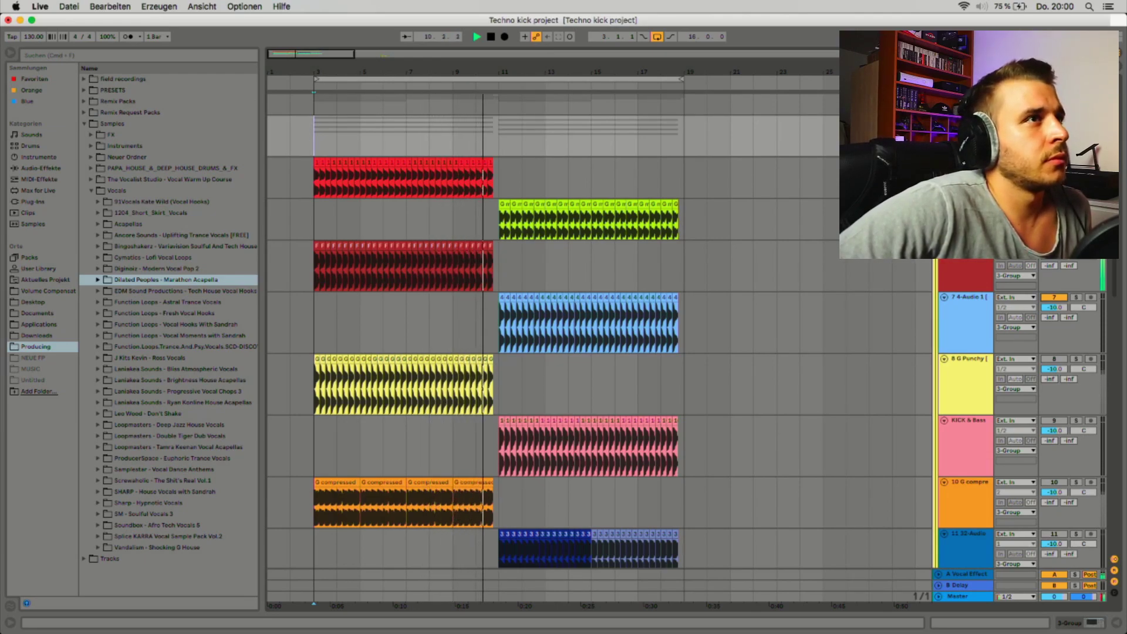
{"action": "left_click", "coordinate": [1060, 357]}
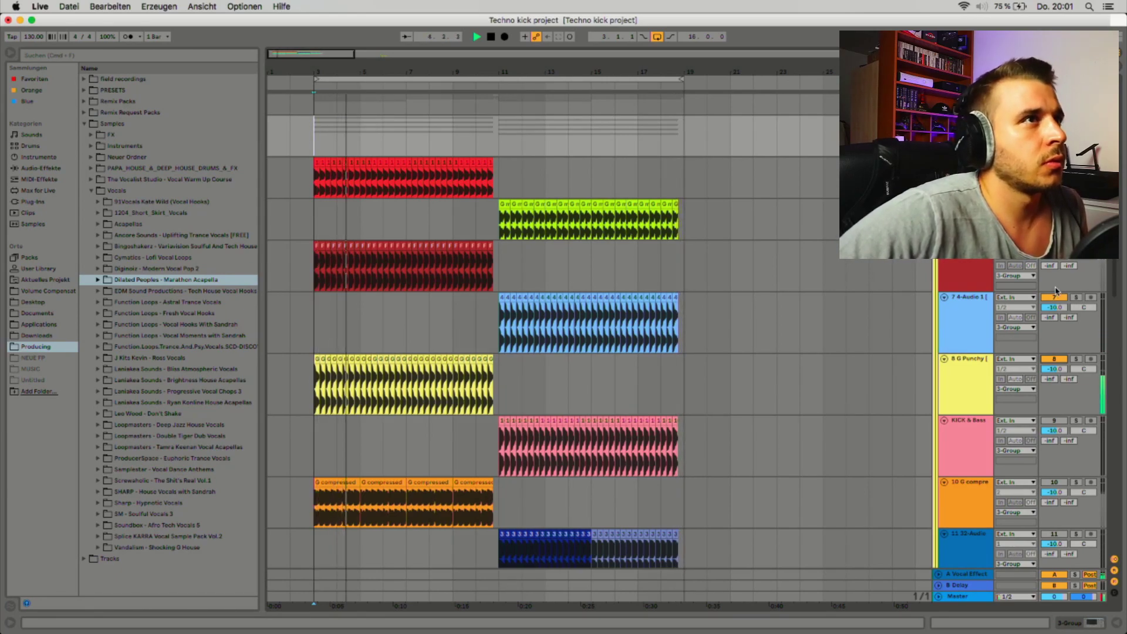
{"action": "left_click", "coordinate": [1055, 297]}
{"action": "left_click", "coordinate": [1054, 420]}
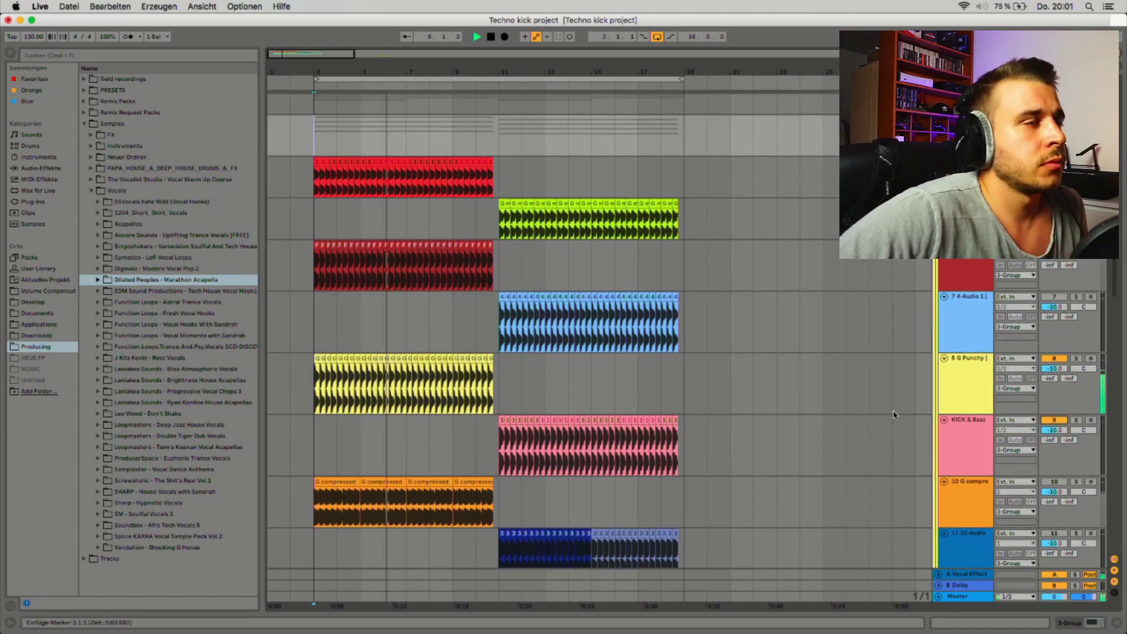
- Audition the 10 G compre kick track with 8 G Punchy and KICK & Bass switched off
{"action": "scroll", "coordinate": [893, 414], "scroll_direction": "down", "scroll_amount": 1}
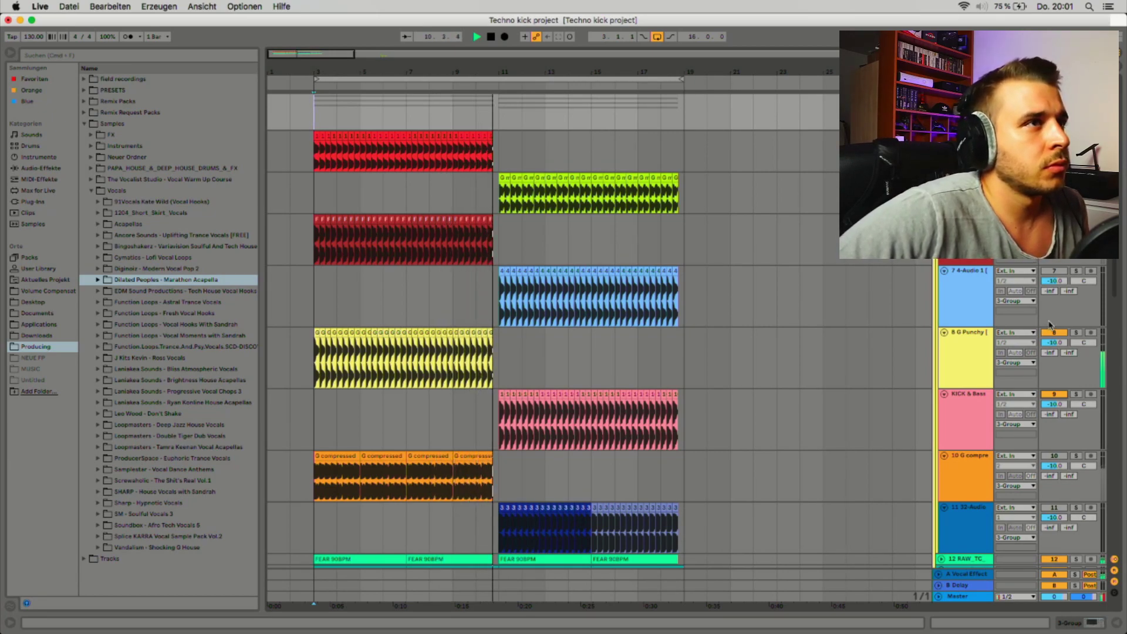
{"action": "scroll", "coordinate": [1053, 433], "scroll_direction": "down", "scroll_amount": 1}
{"action": "scroll", "coordinate": [887, 391], "scroll_direction": "up", "scroll_amount": 1}
{"action": "scroll", "coordinate": [887, 390], "scroll_direction": "down", "scroll_amount": 1}
{"action": "scroll", "coordinate": [887, 391], "scroll_direction": "down", "scroll_amount": 1}
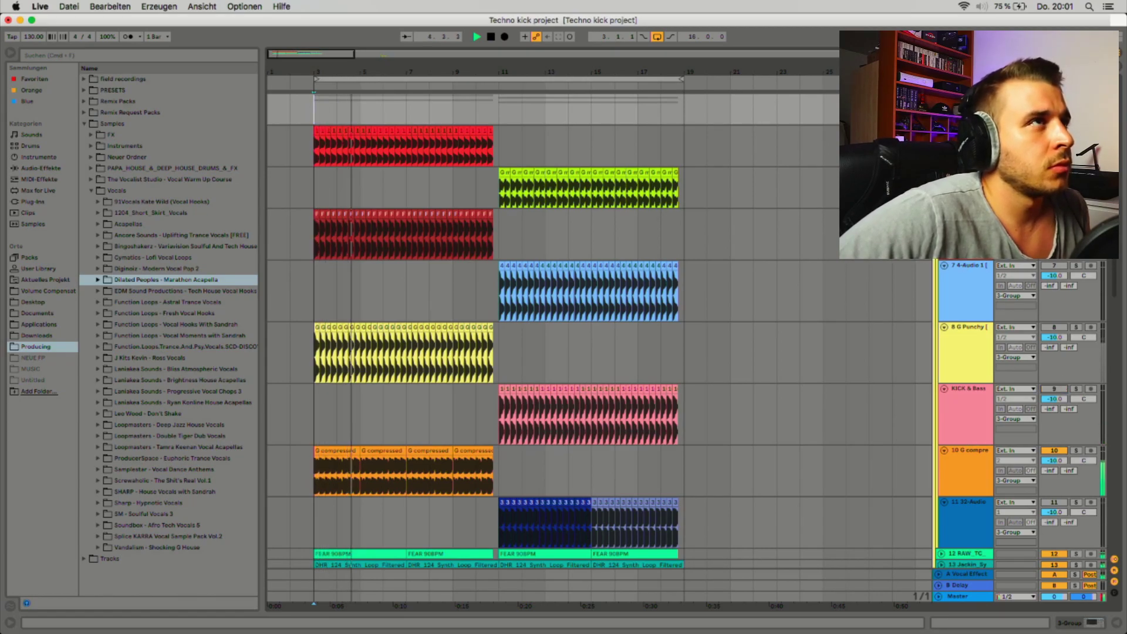
{"action": "scroll", "coordinate": [972, 445], "scroll_direction": "down", "scroll_amount": 1}
{"action": "scroll", "coordinate": [972, 445], "scroll_direction": "up", "scroll_amount": 1}
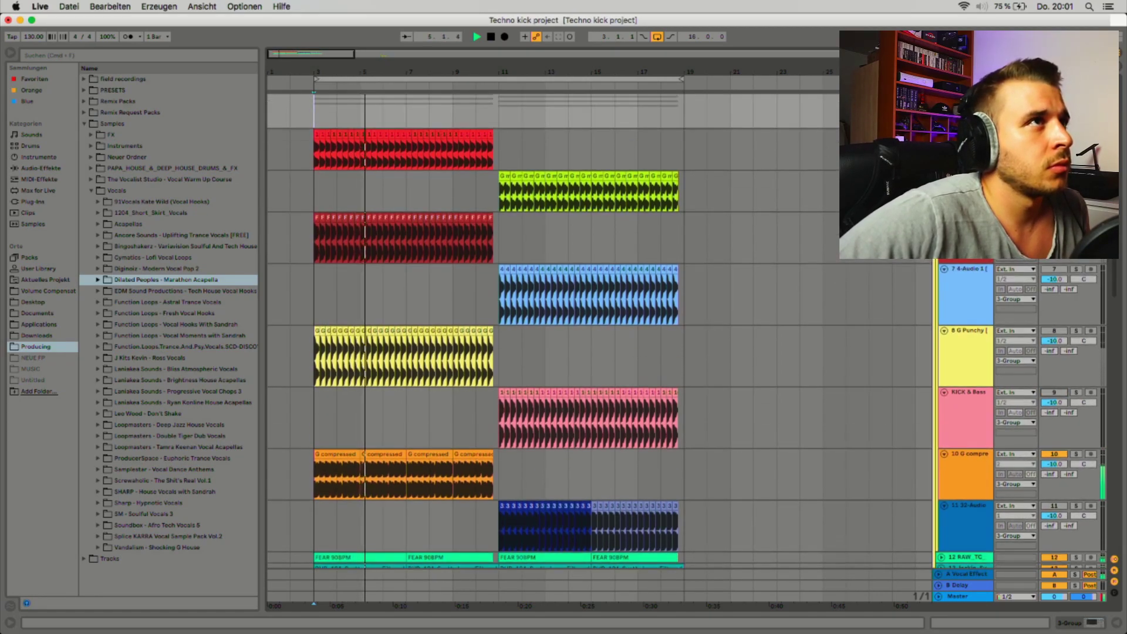
- Stop playback and look over the kick variations in the group and the loop tracks beneath them
{"action": "left_click", "coordinate": [940, 98]}
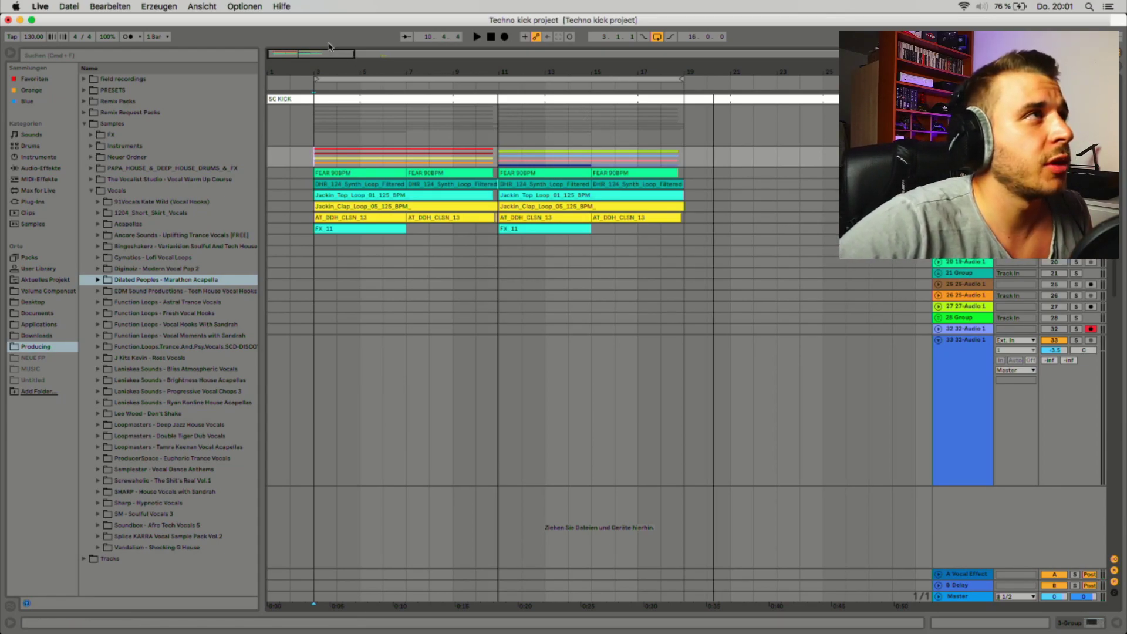
{"action": "key", "text": "minus"}
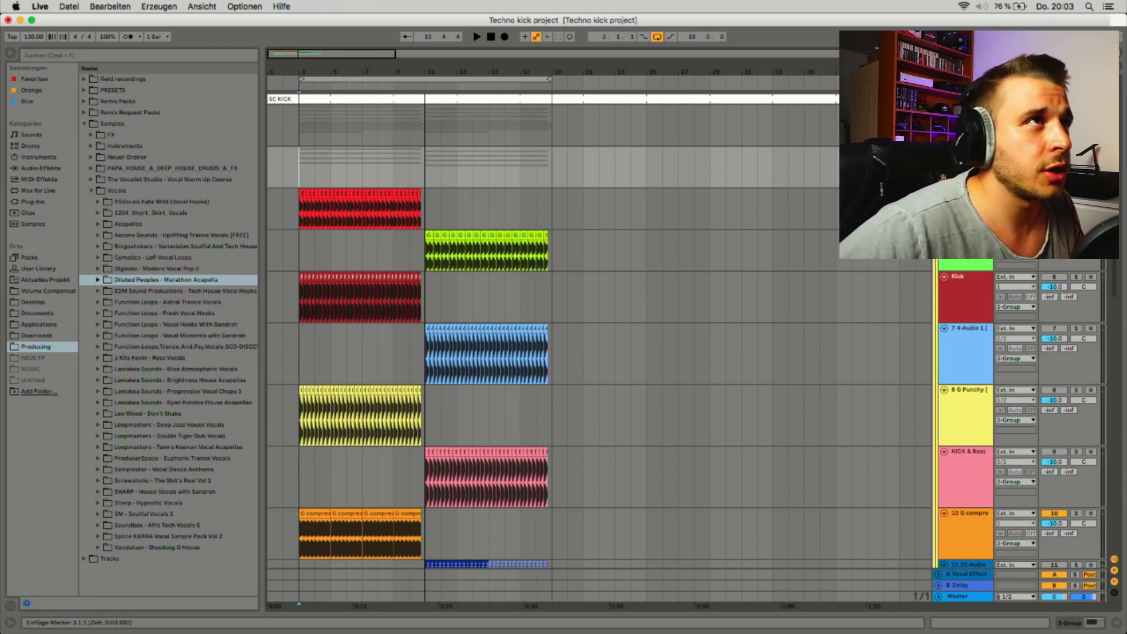
{"action": "scroll", "coordinate": [594, 539], "scroll_direction": "down", "scroll_amount": 3}
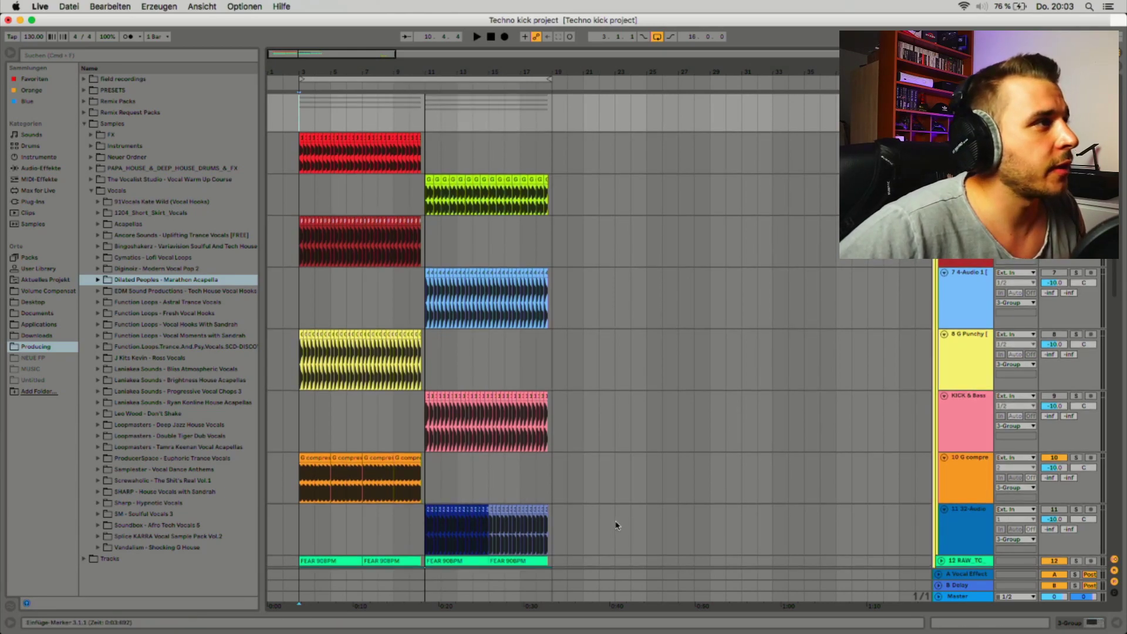
{"action": "scroll", "coordinate": [611, 516], "scroll_direction": "down", "scroll_amount": 4}
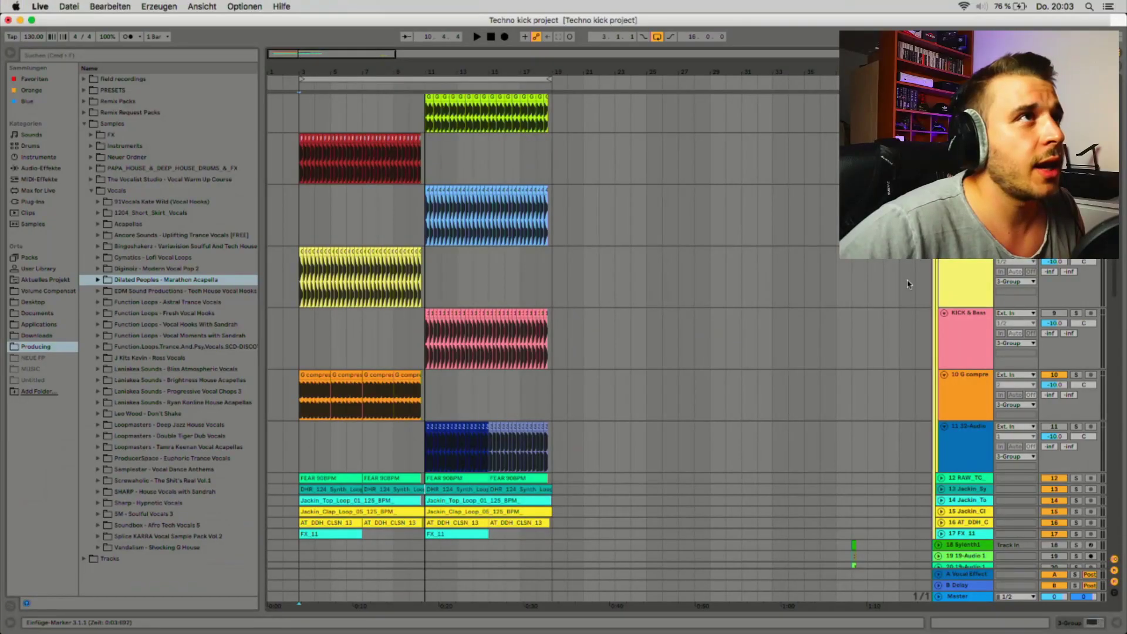
{"action": "scroll", "coordinate": [643, 275], "scroll_direction": "up", "scroll_amount": 5}
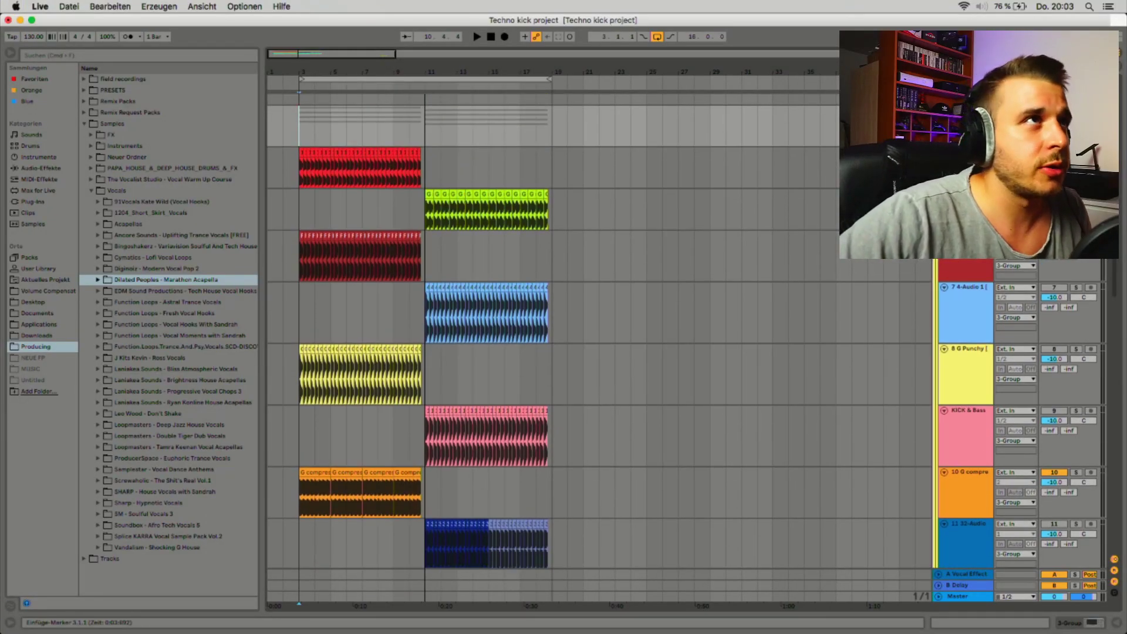
{"action": "scroll", "coordinate": [555, 329], "scroll_direction": "up", "scroll_amount": 1}
{"action": "key", "text": "super+alt+u"}
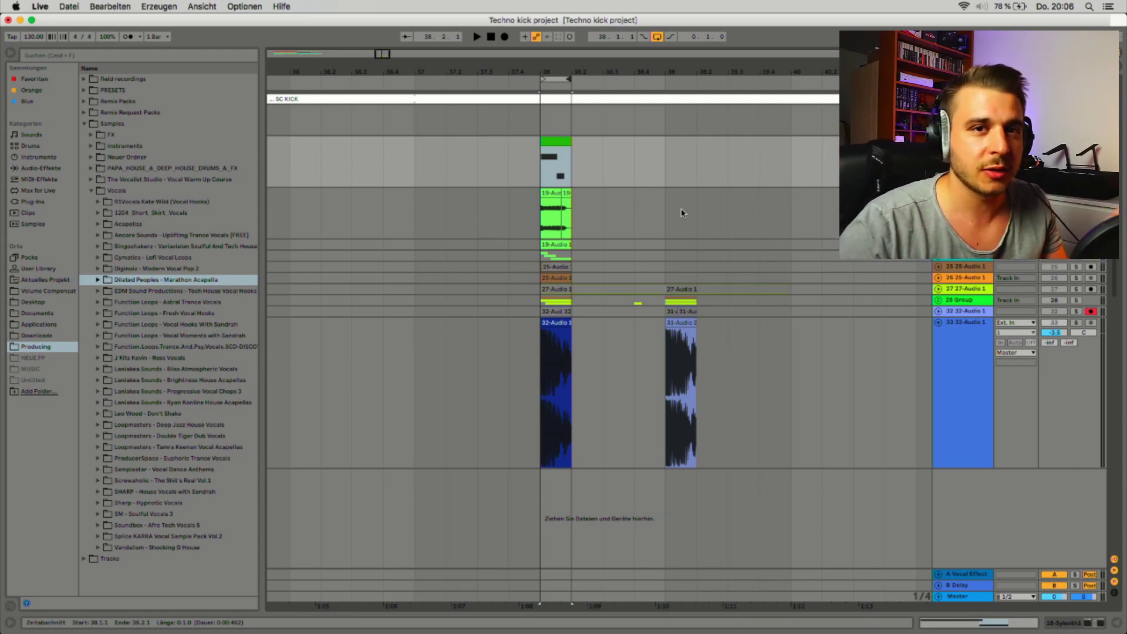
- Inspect the DR Kick Basic preset in the Sylenth1 instrument of the kick track at bar 38, and hide the plug-in window
{"action": "key", "text": "plus"}
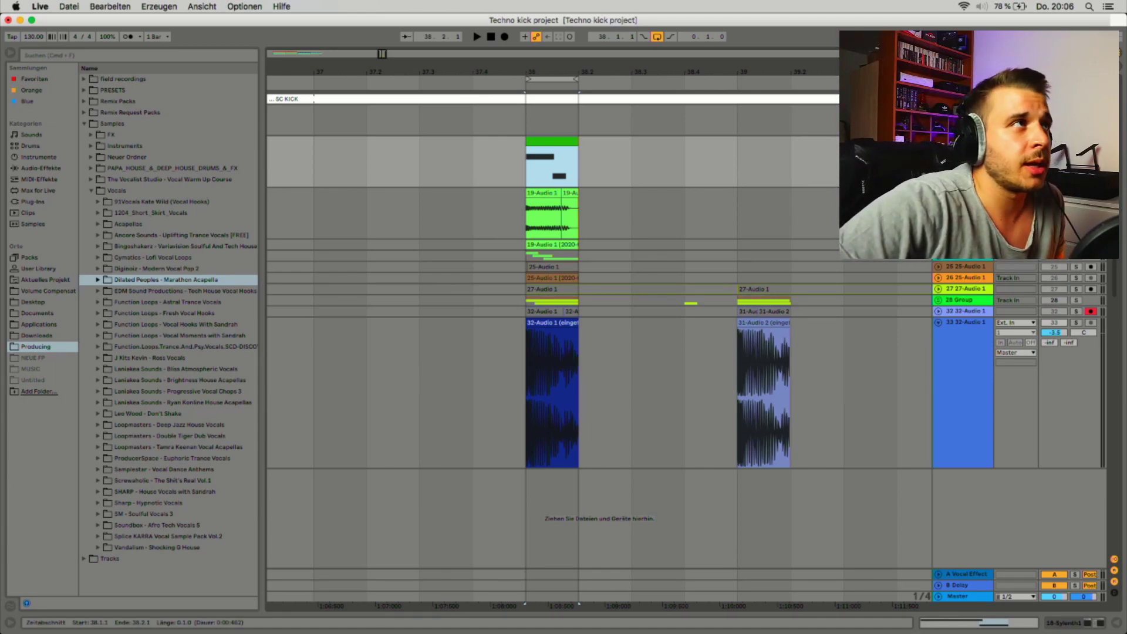
{"action": "left_click", "coordinate": [587, 196]}
{"action": "left_click", "coordinate": [1090, 621]}
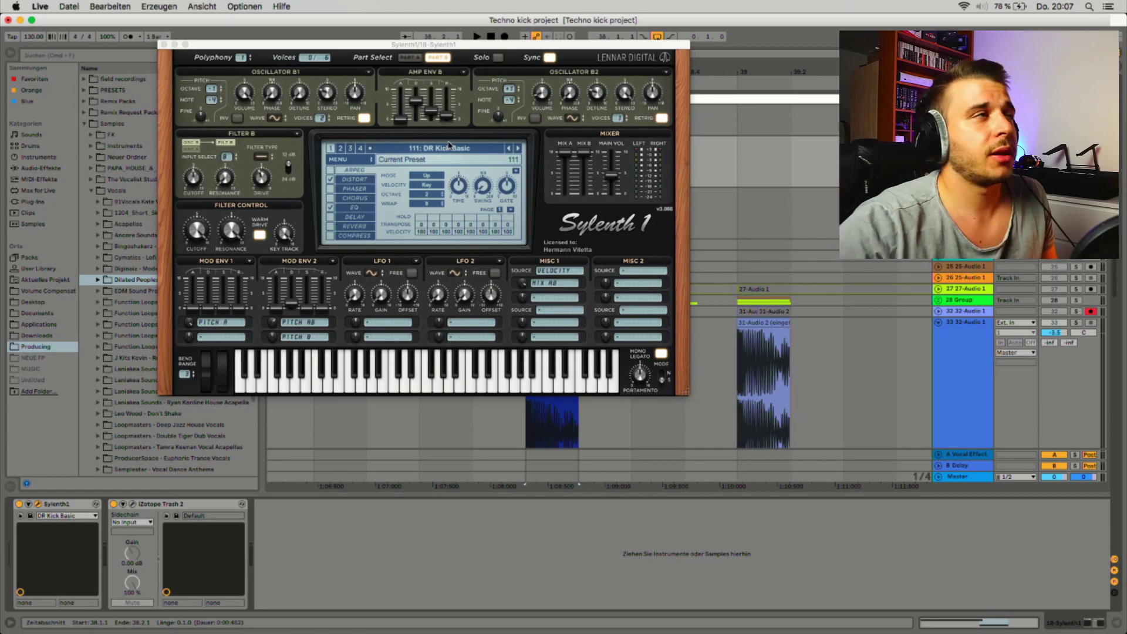
{"action": "mouse_move", "coordinate": [502, 170]}
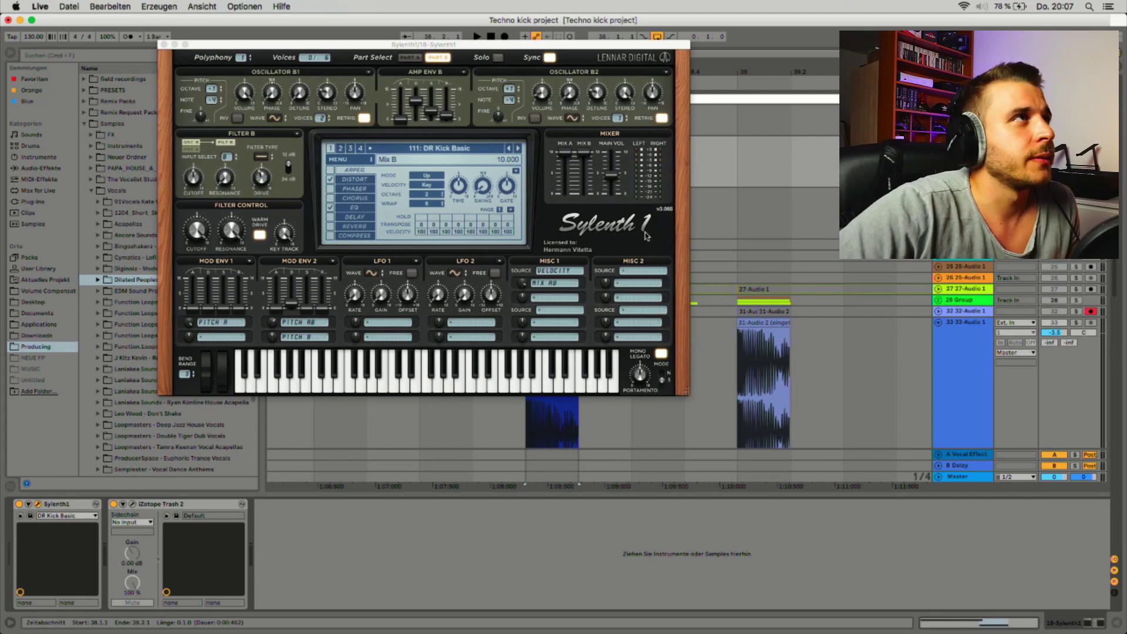
{"action": "left_click_drag", "start_coordinate": [632, 44], "coordinate": [606, 115]}
{"action": "key", "text": "super+alt+p"}
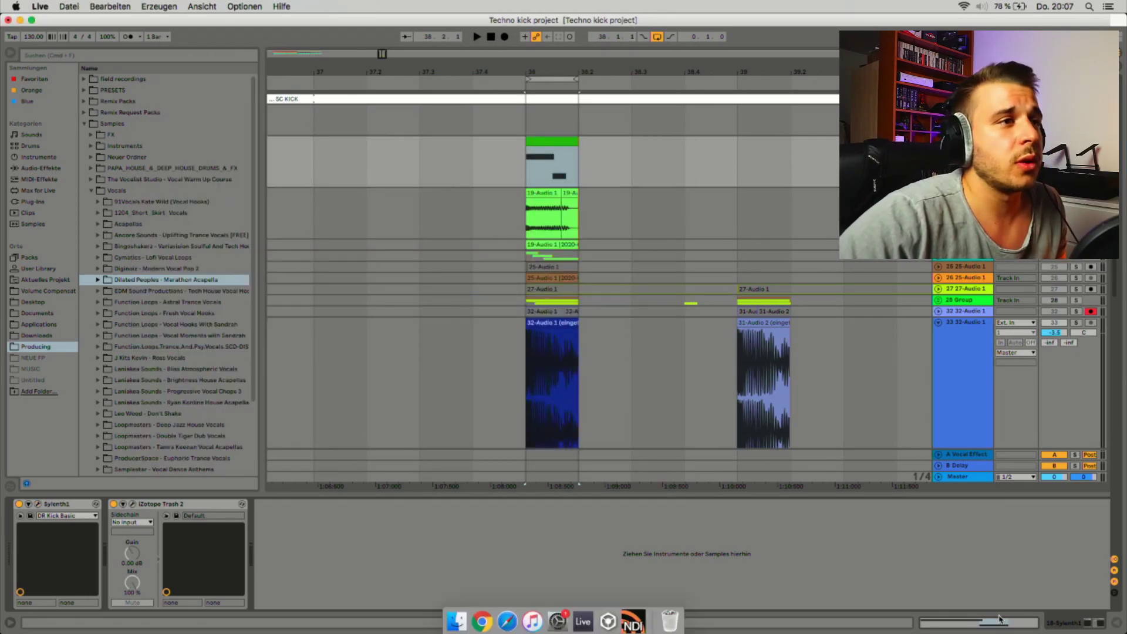
- Show the notes of the Sylenth1 kick's MIDI clip, play the loop and stop it
{"action": "key", "text": "shift+Tab"}
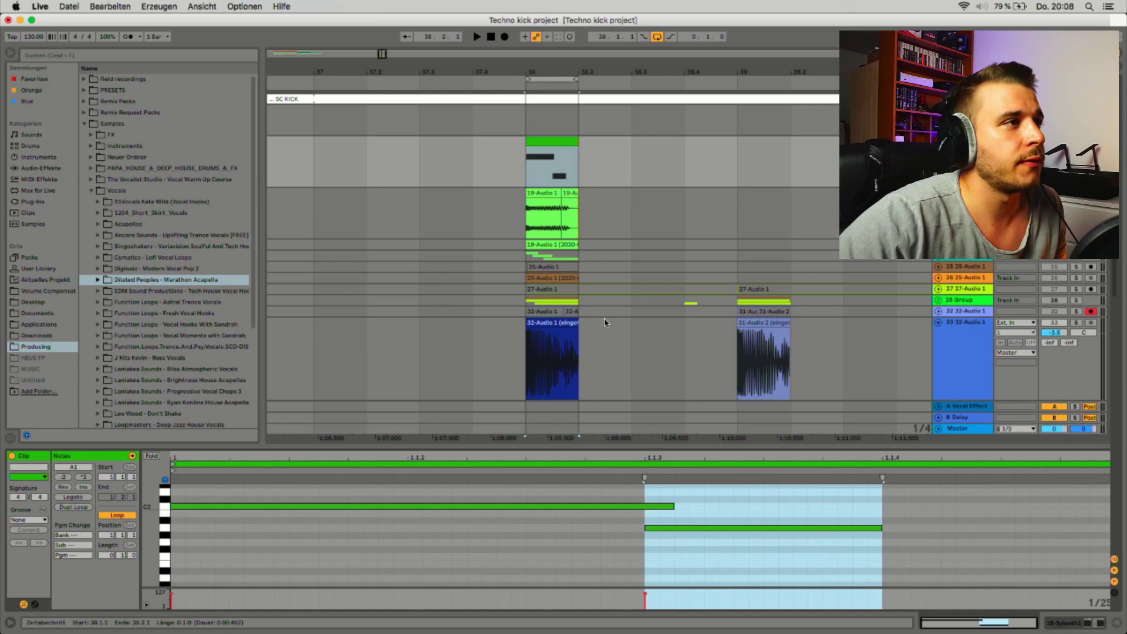
{"action": "key", "text": "space"}
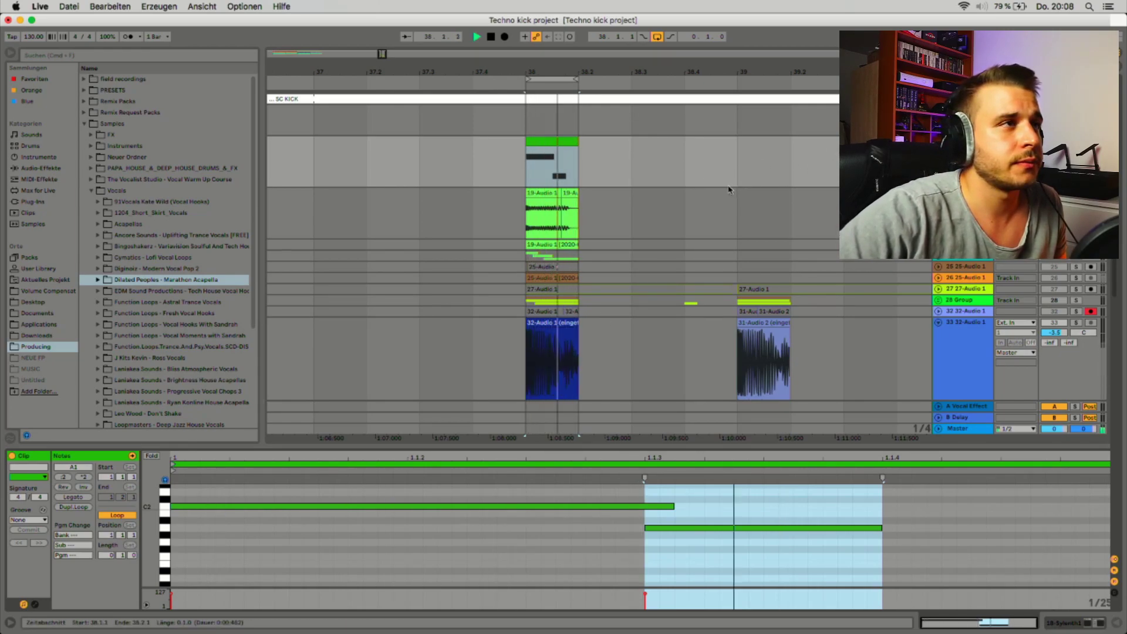
{"action": "key", "text": "space"}
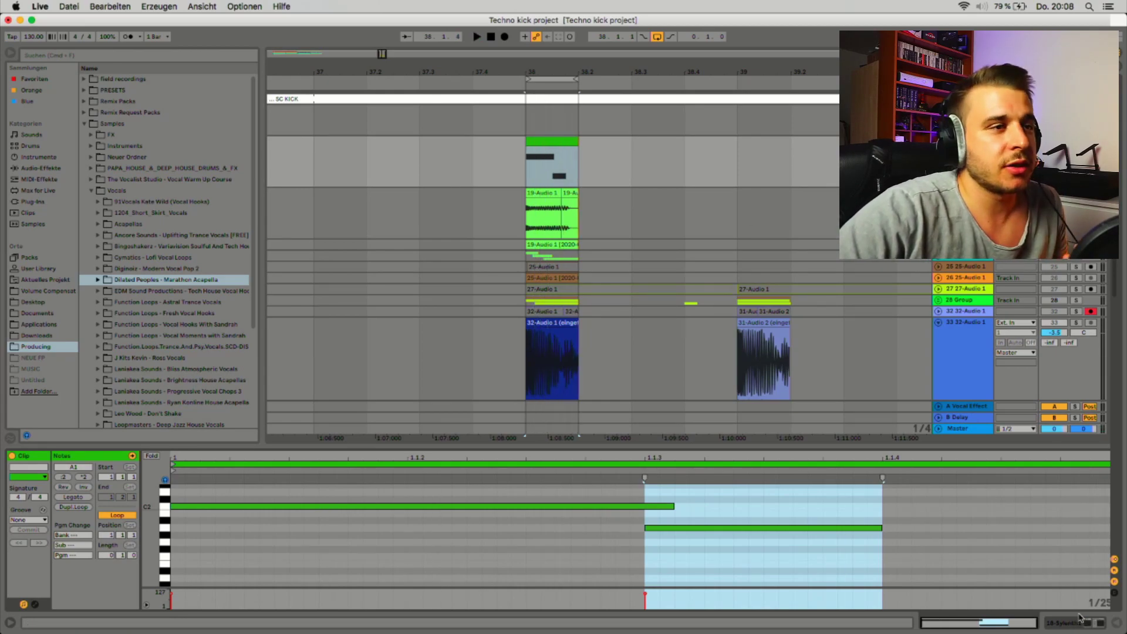
- Open iZotope Trash 2 on the Sylenth1 track, browse its distortion categories including Drive and Saturate, and close it
{"action": "left_click", "coordinate": [1087, 622]}
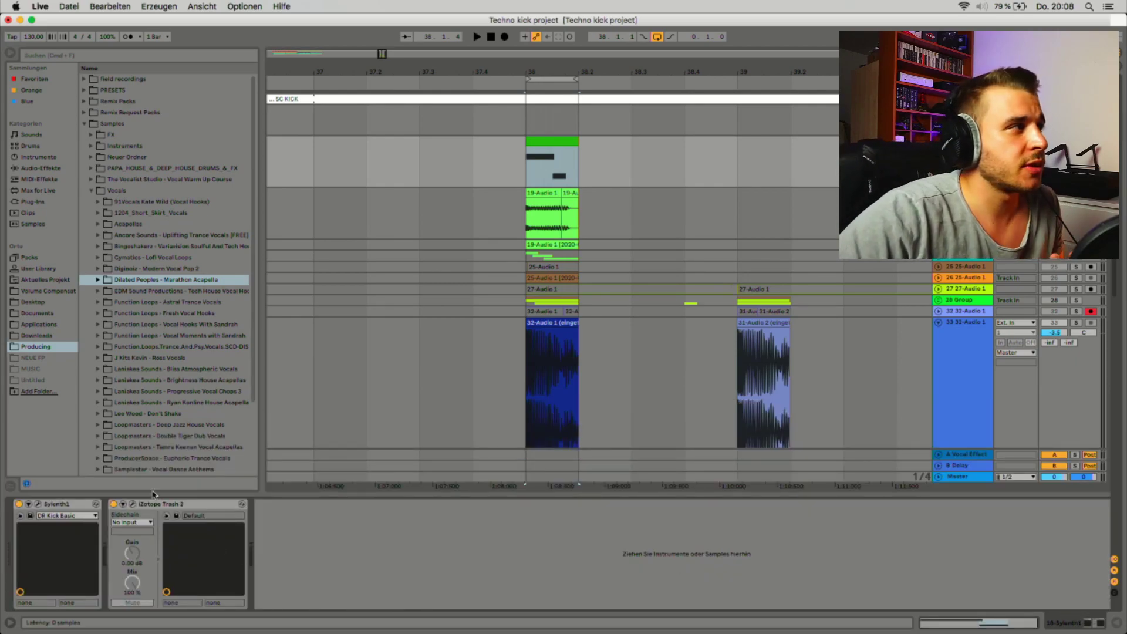
{"action": "left_click", "coordinate": [133, 504]}
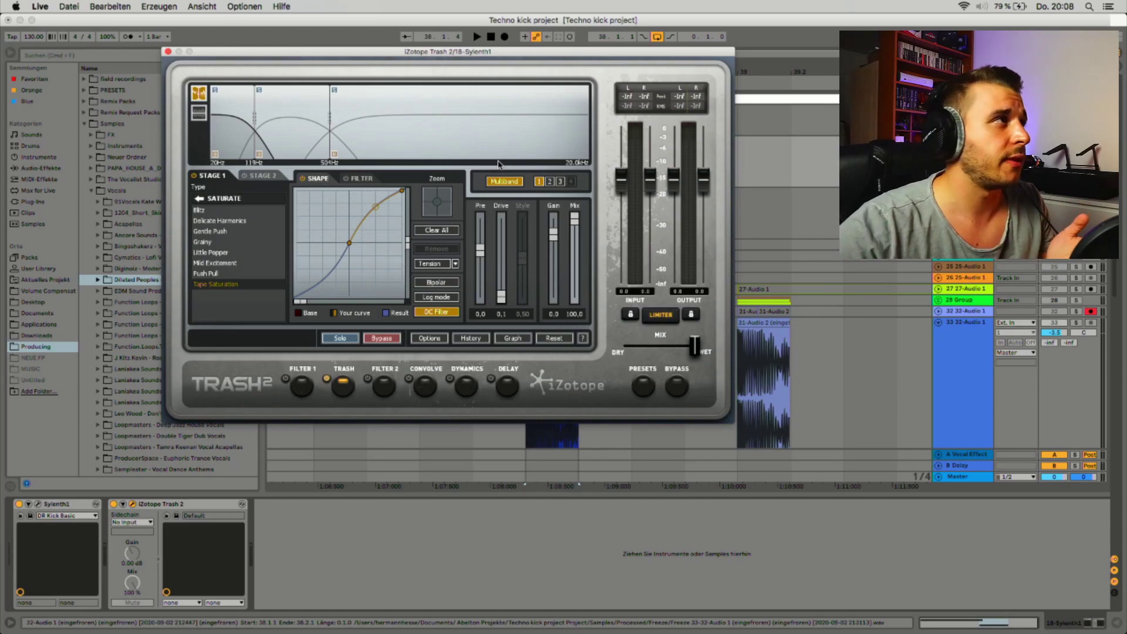
{"action": "left_click", "coordinate": [199, 199]}
{"action": "left_click", "coordinate": [203, 231]}
{"action": "left_click", "coordinate": [217, 214]}
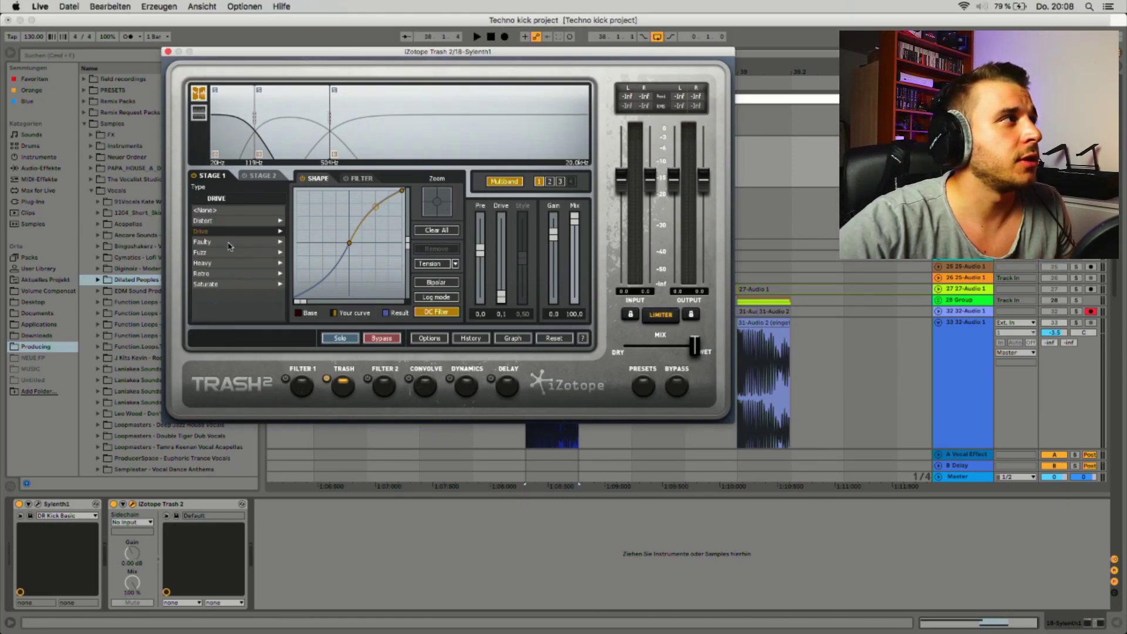
{"action": "left_click", "coordinate": [229, 284]}
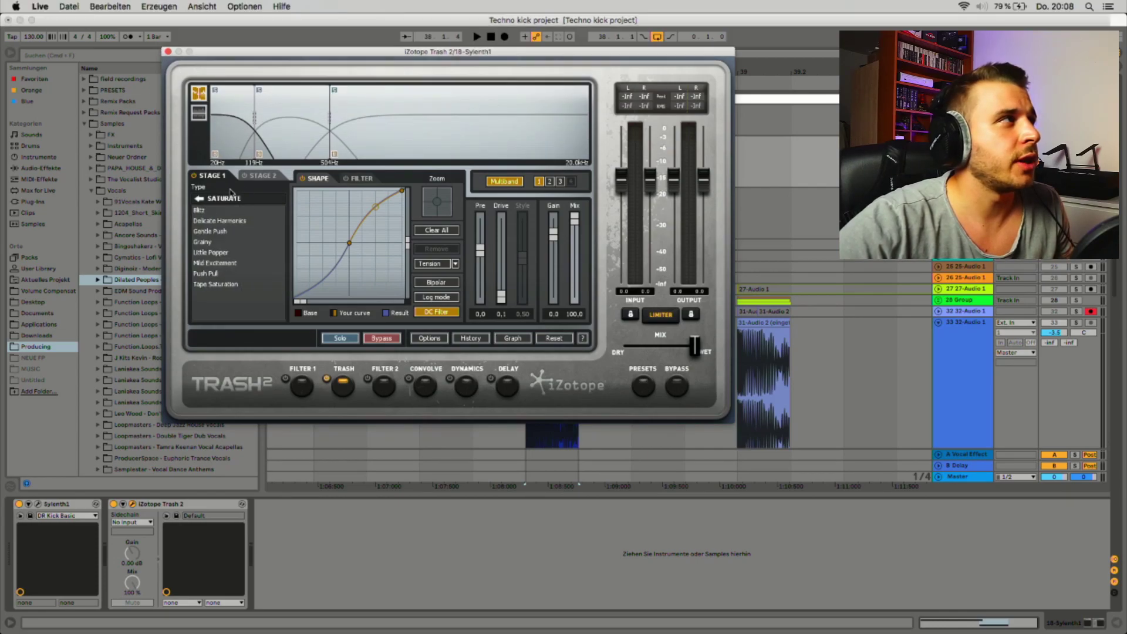
{"action": "left_click", "coordinate": [199, 198]}
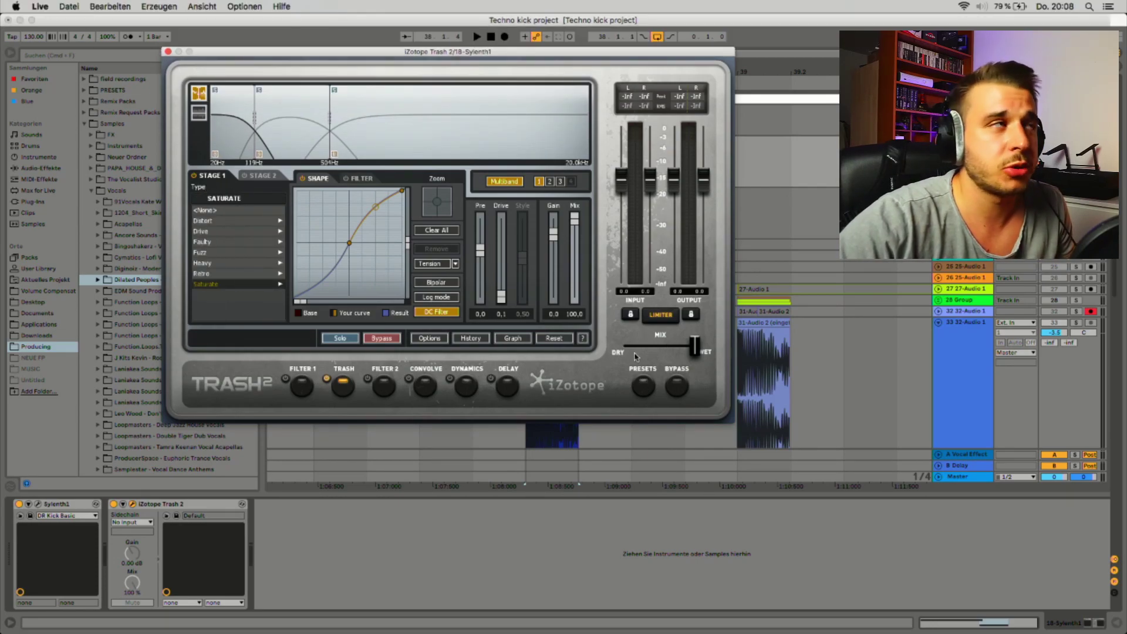
{"action": "left_click", "coordinate": [168, 52]}
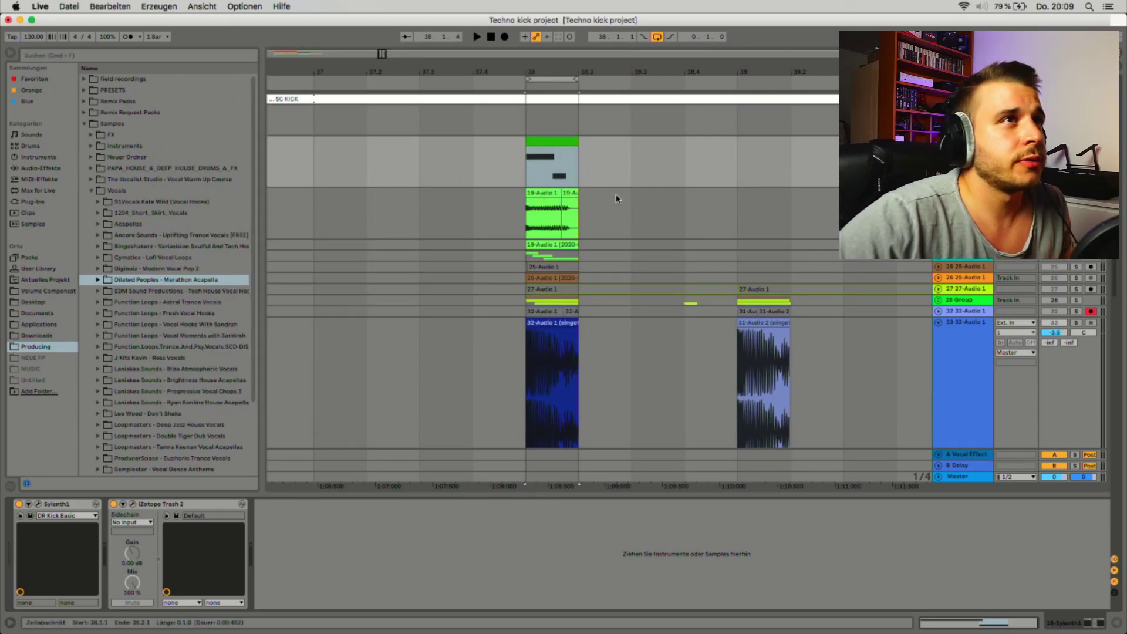
- Listen to the loop at bar 38 with the first recorded 19-Audio 1 kick clip's track selected, and stop playback
{"action": "left_click", "coordinate": [710, 191]}
{"action": "key", "text": "space"}
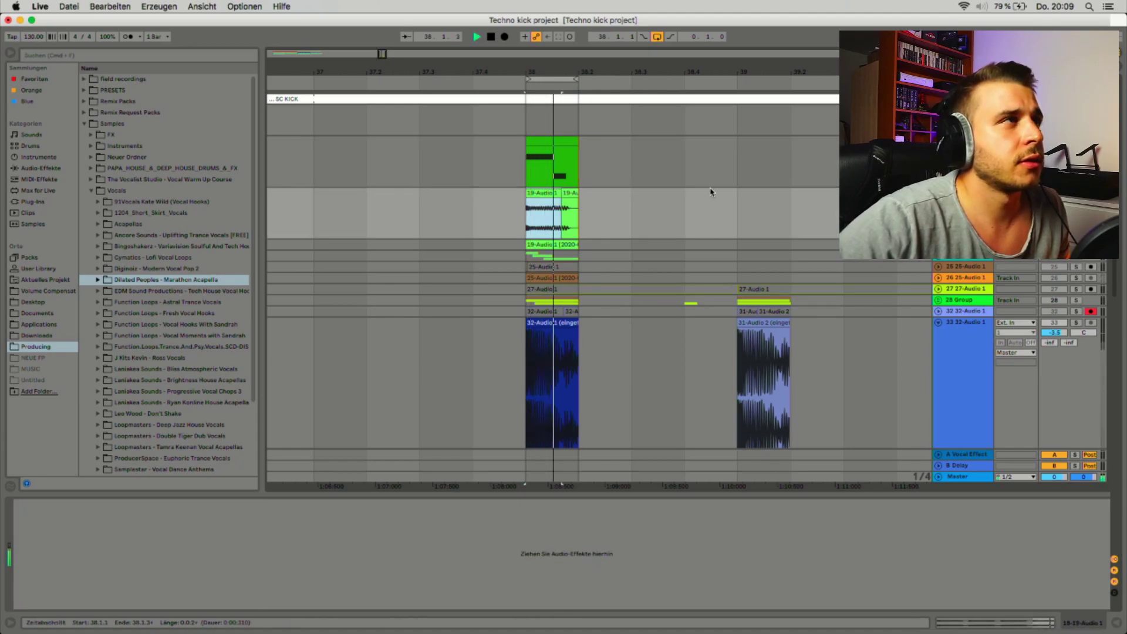
{"action": "key", "text": "space"}
- Select the recorded kick's track 20, reduce its track height and play the loop
{"action": "key", "text": "alt+plus"}
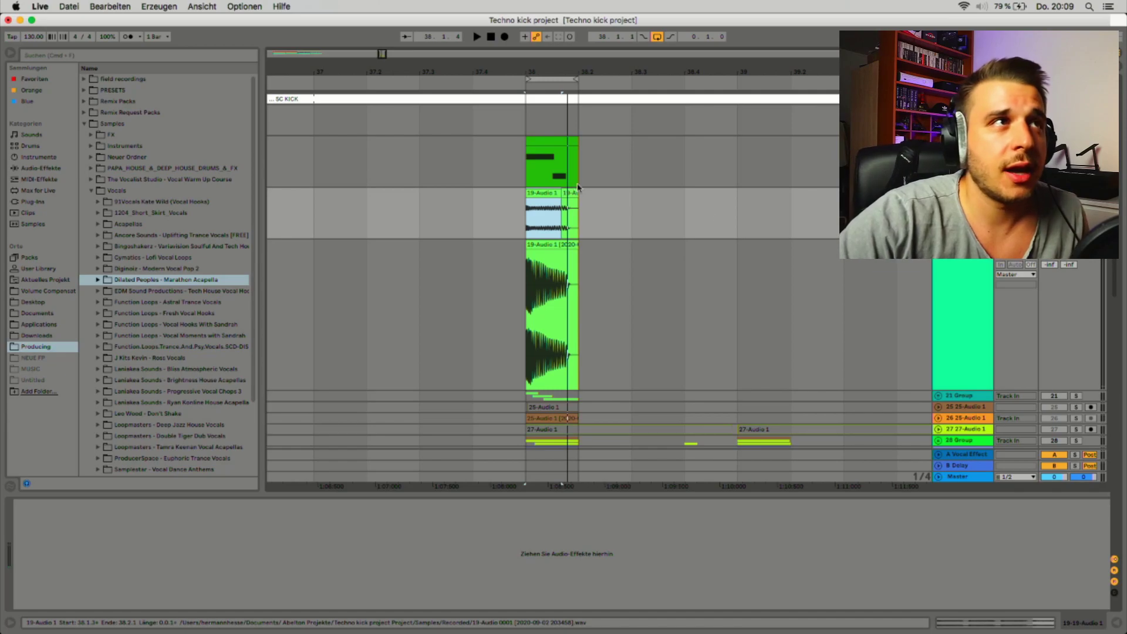
{"action": "left_click", "coordinate": [953, 260]}
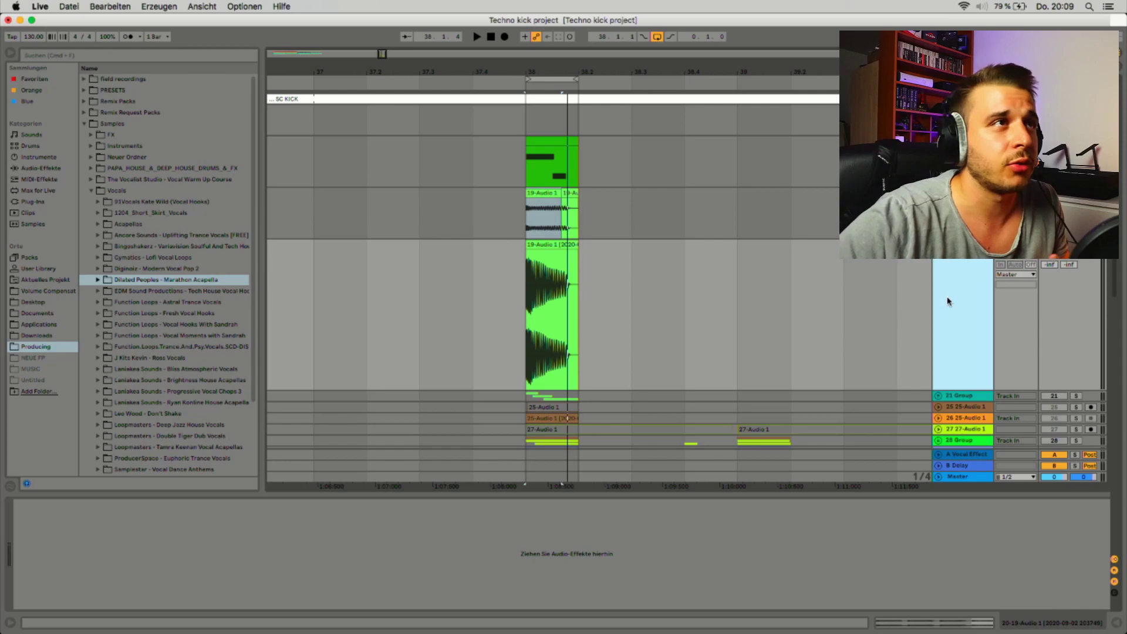
{"action": "left_click_drag", "start_coordinate": [959, 387], "coordinate": [958, 293]}
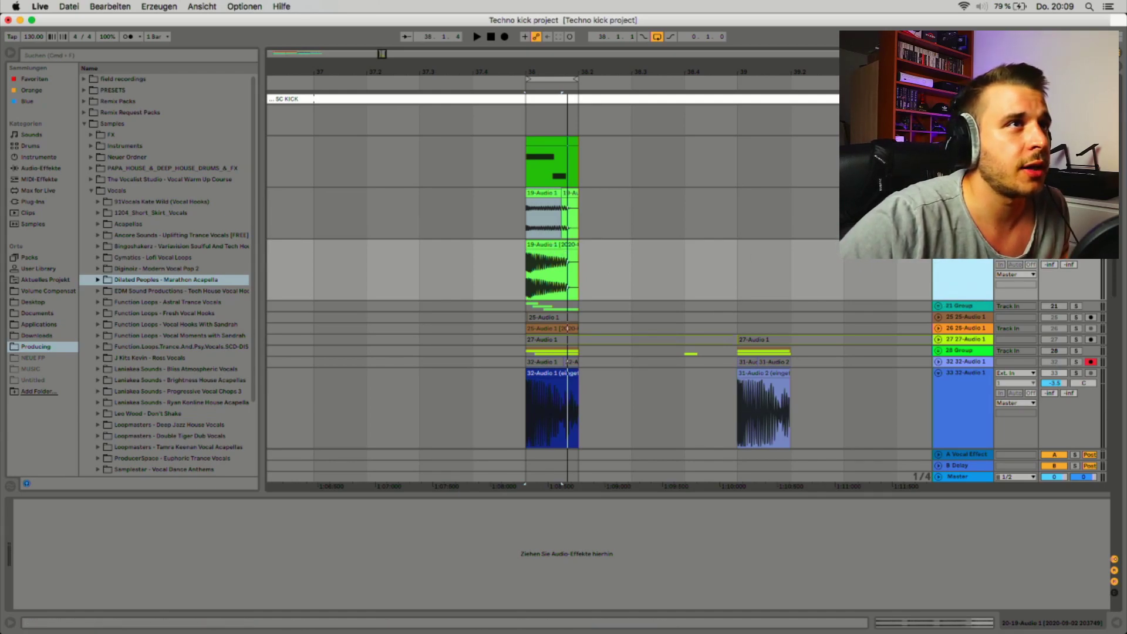
{"action": "key", "text": "space"}
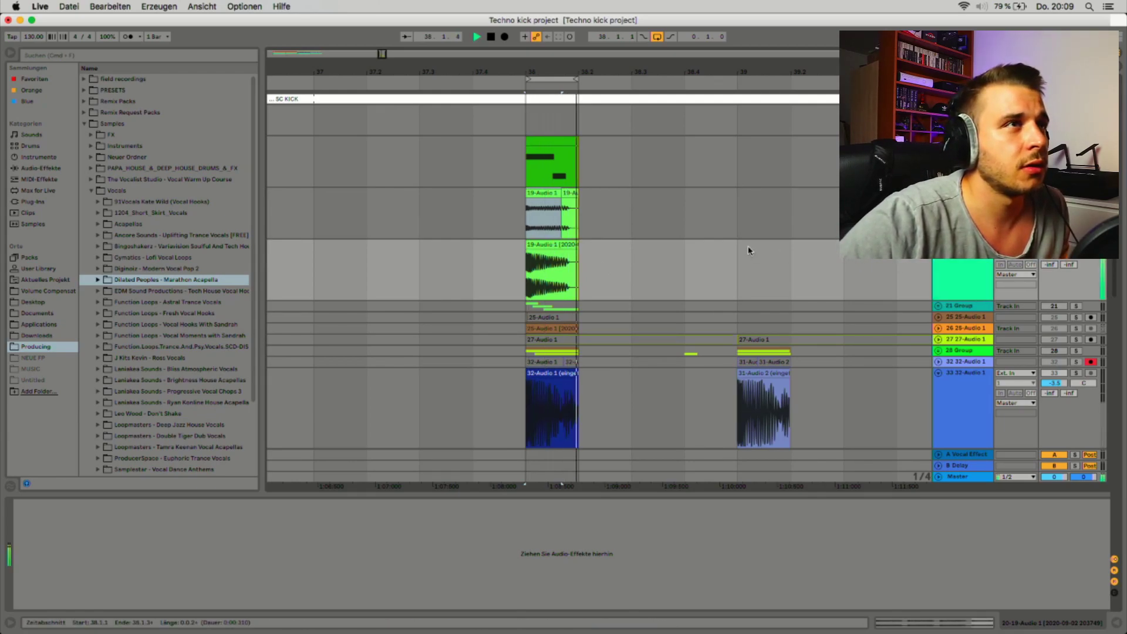
- Stop playback, unfold 21 Group and route its output to Master
{"action": "key", "text": "space"}
{"action": "scroll", "coordinate": [749, 250], "scroll_direction": "down", "scroll_amount": 3}
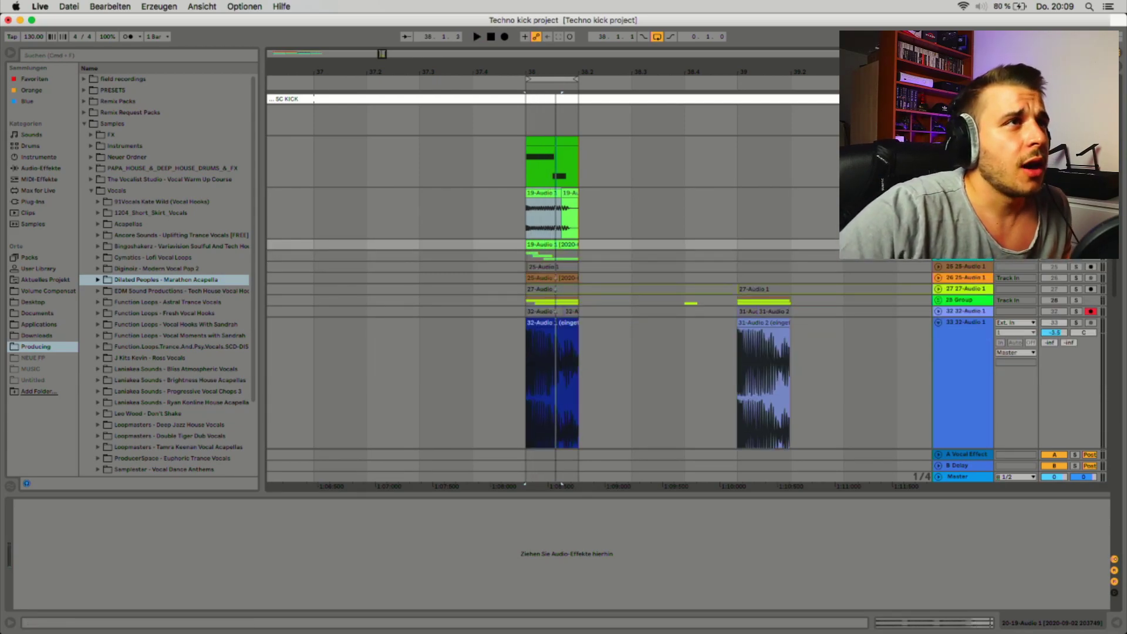
{"action": "scroll", "coordinate": [838, 259], "scroll_direction": "up", "scroll_amount": 3}
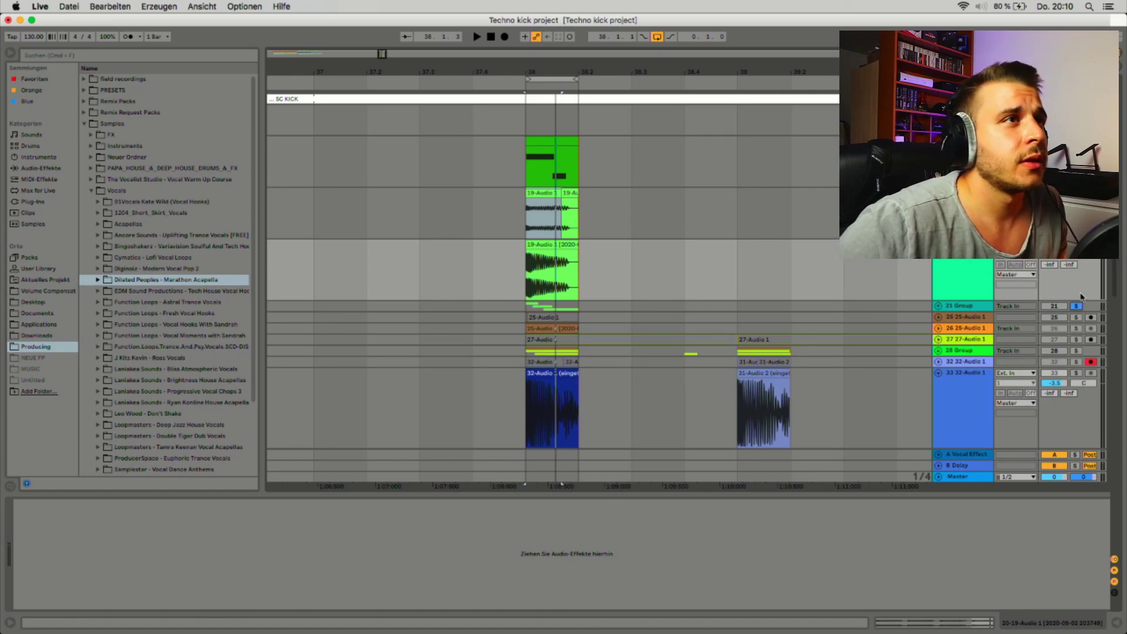
{"action": "left_click", "coordinate": [939, 306]}
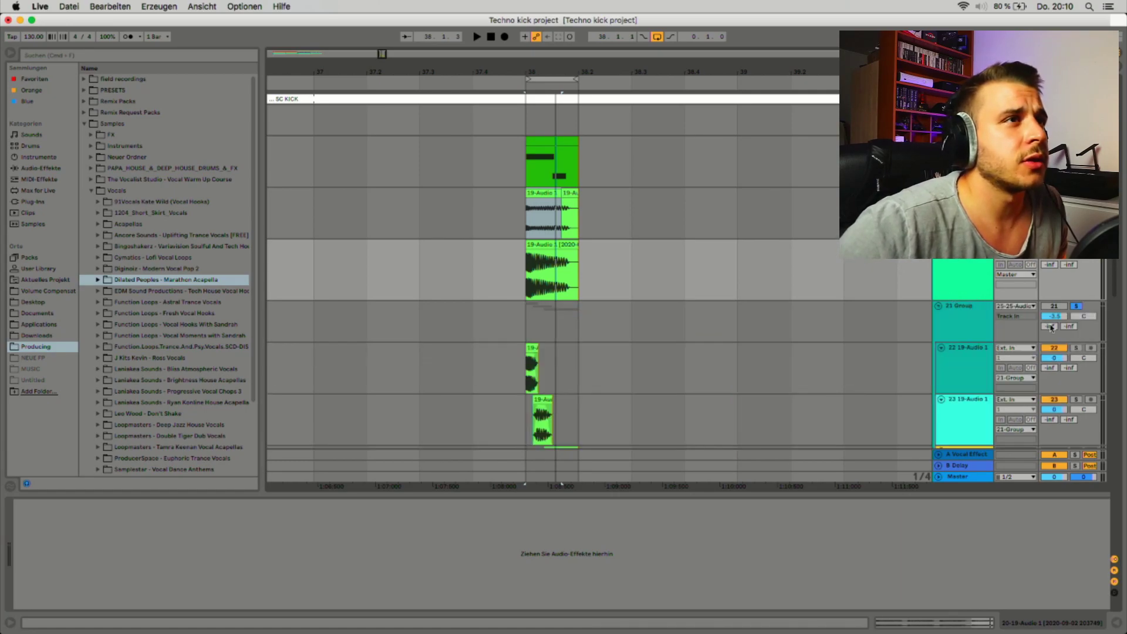
{"action": "left_click", "coordinate": [1026, 306]}
{"action": "left_click", "coordinate": [1016, 333]}
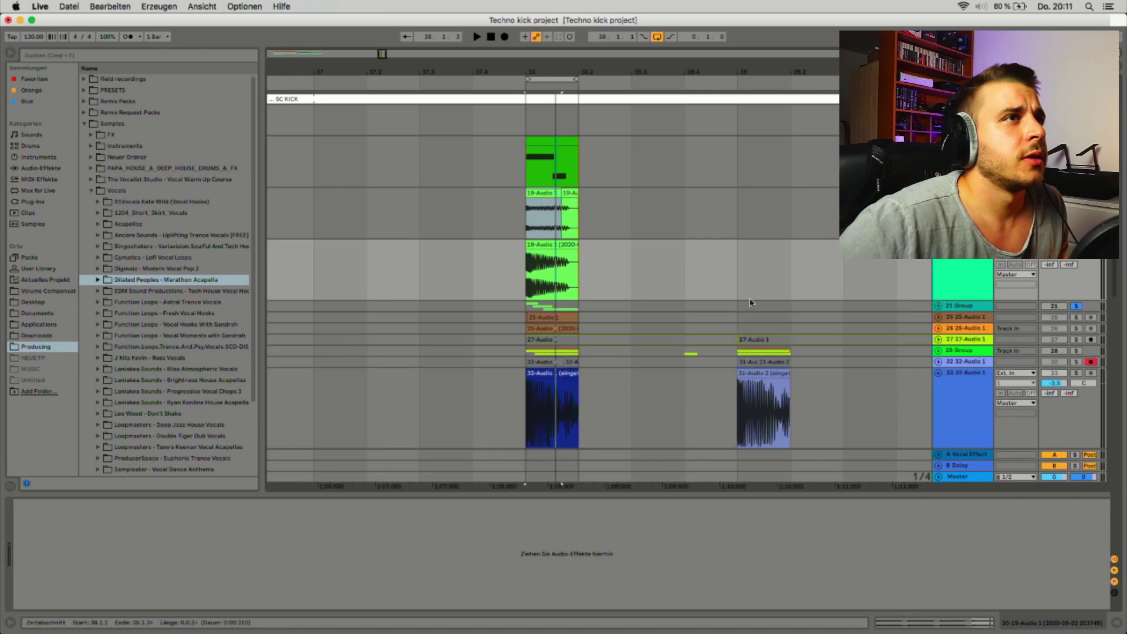
- Unfold 21 Group and show the devices on its tracks 22, 23 and 24 one after another
{"action": "left_click", "coordinate": [938, 306]}
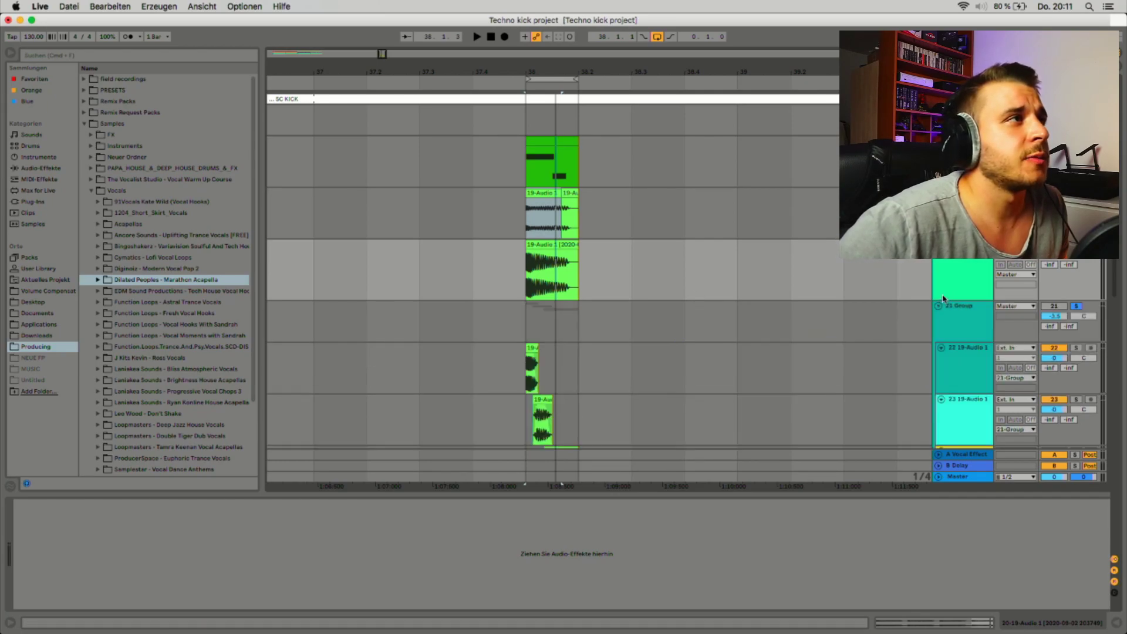
{"action": "scroll", "coordinate": [633, 368], "scroll_direction": "down", "scroll_amount": 2}
{"action": "scroll", "coordinate": [636, 367], "scroll_direction": "down", "scroll_amount": 3}
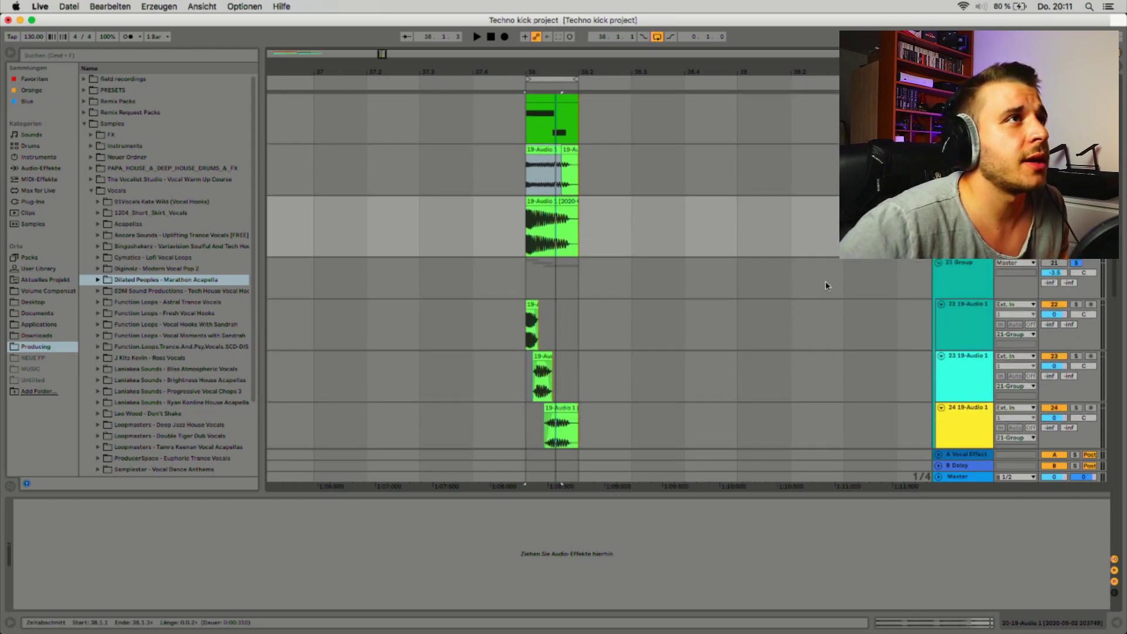
{"action": "scroll", "coordinate": [636, 367], "scroll_direction": "down", "scroll_amount": 4}
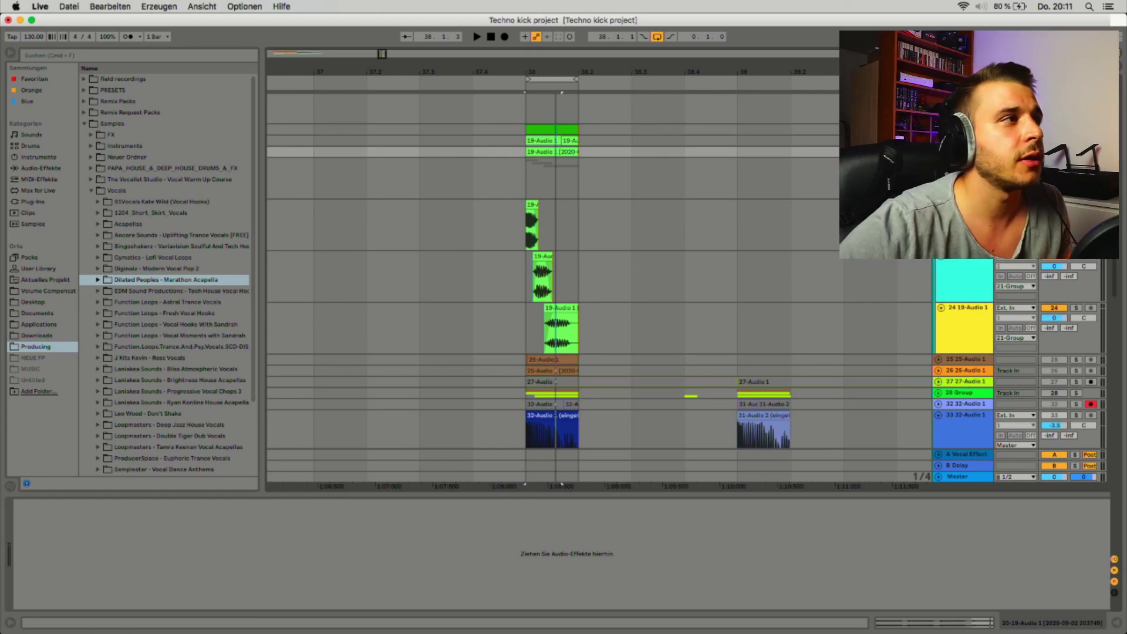
{"action": "left_click", "coordinate": [966, 212]}
{"action": "left_click", "coordinate": [972, 274]}
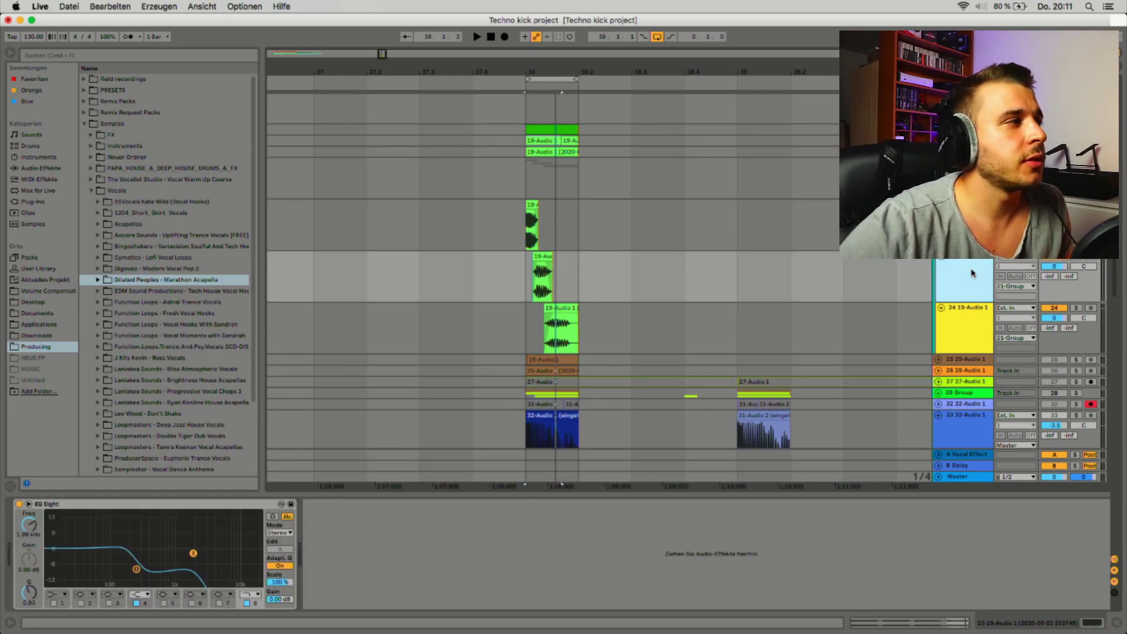
{"action": "left_click", "coordinate": [946, 317]}
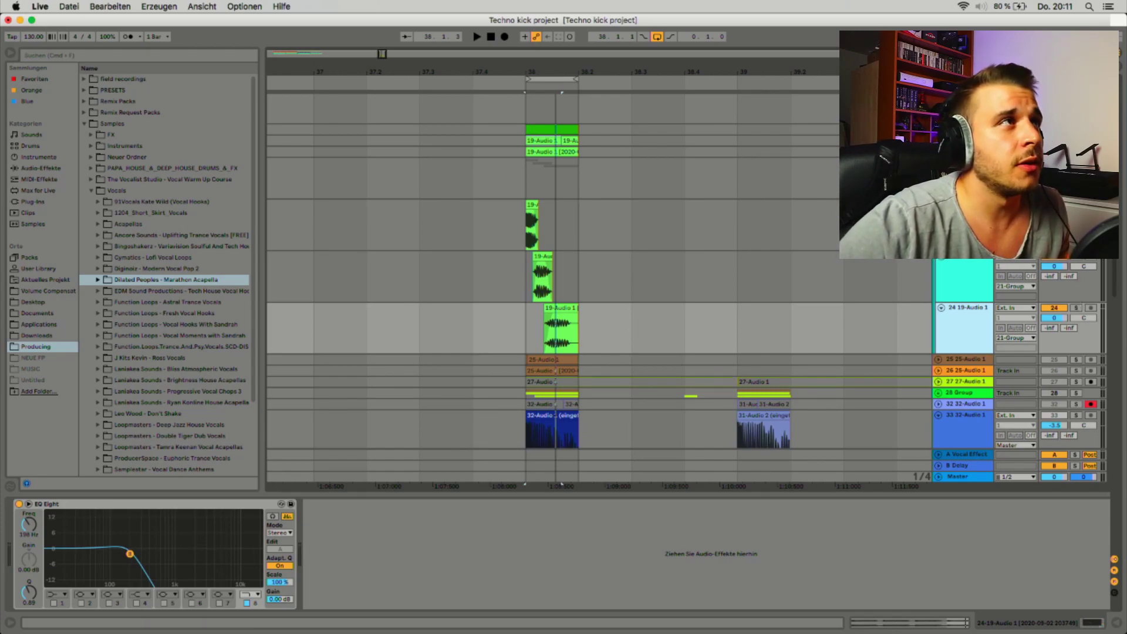
- Listen to the loop at bar 38 with track 24's EQ Eight shown, and stop playback
{"action": "key", "text": "space"}
{"action": "key", "text": "space"}
{"action": "left_click", "coordinate": [571, 370]}
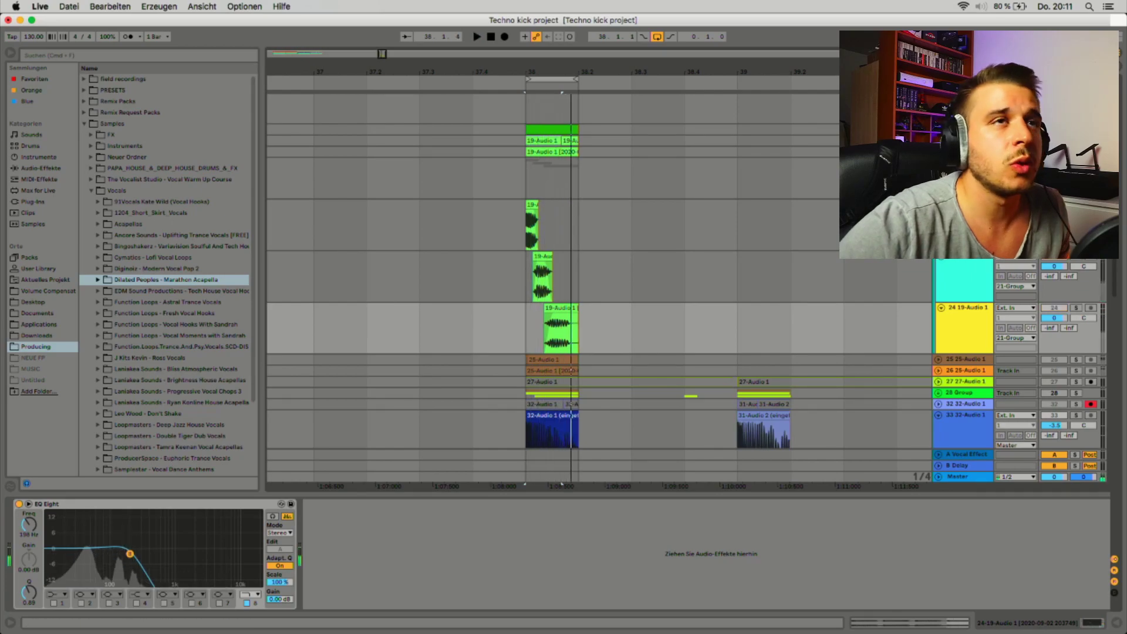
{"action": "key", "text": "space"}
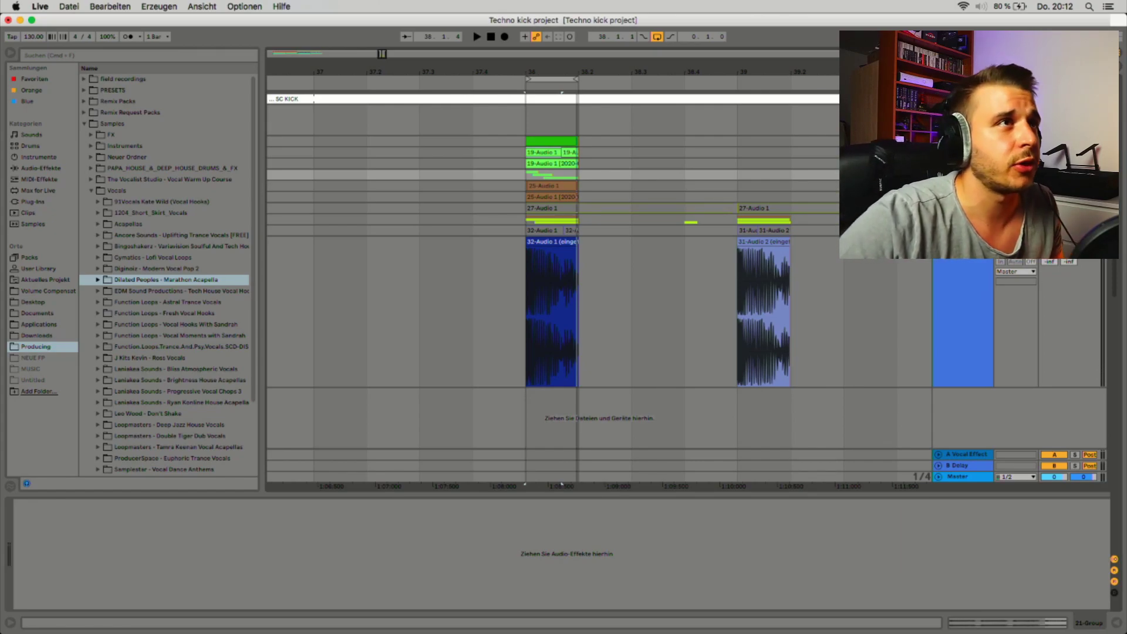
- Unfold tracks 25 and 26, show the two Reverbs on track 26, and play and stop the loop
{"action": "left_click", "coordinate": [938, 186]}
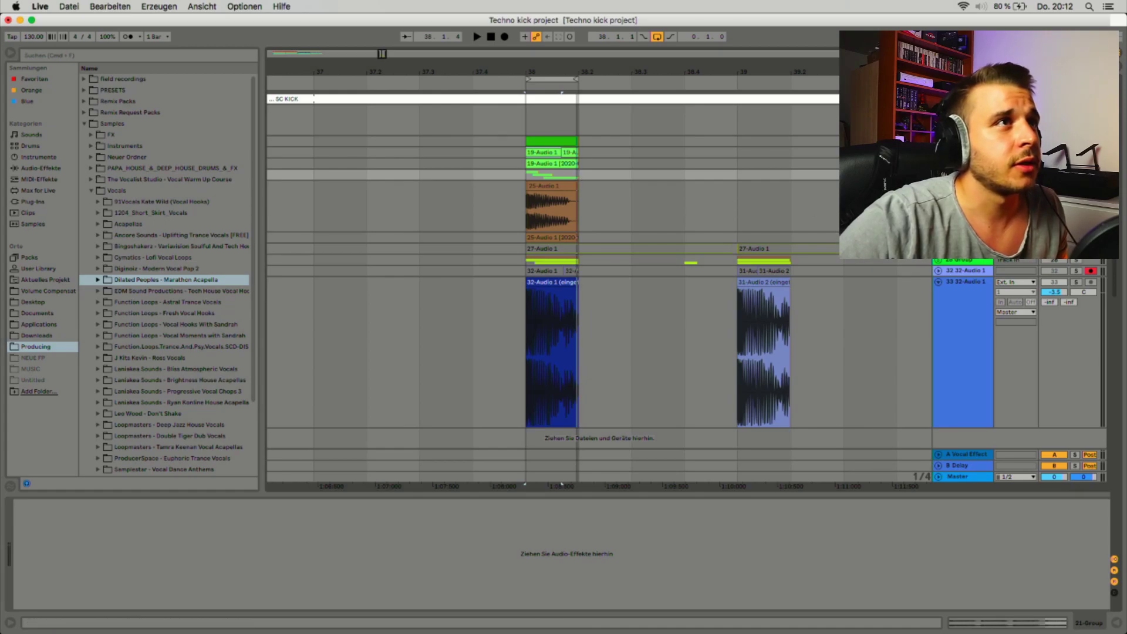
{"action": "left_click", "coordinate": [939, 238]}
{"action": "left_click", "coordinate": [966, 237]}
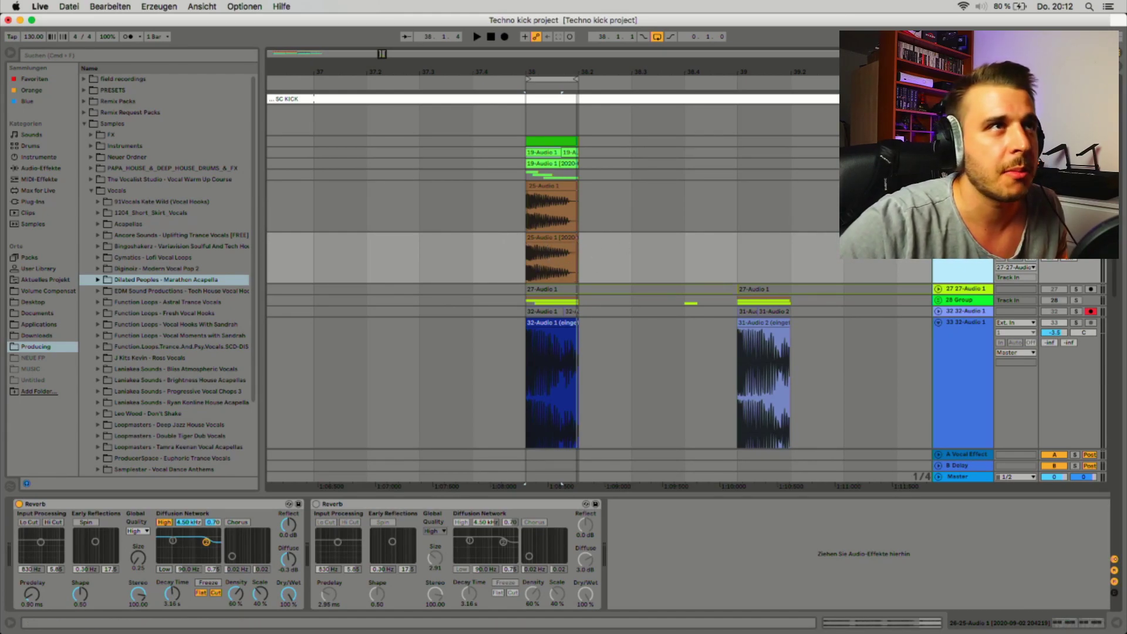
{"action": "key", "text": "space"}
{"action": "key", "text": "space"}
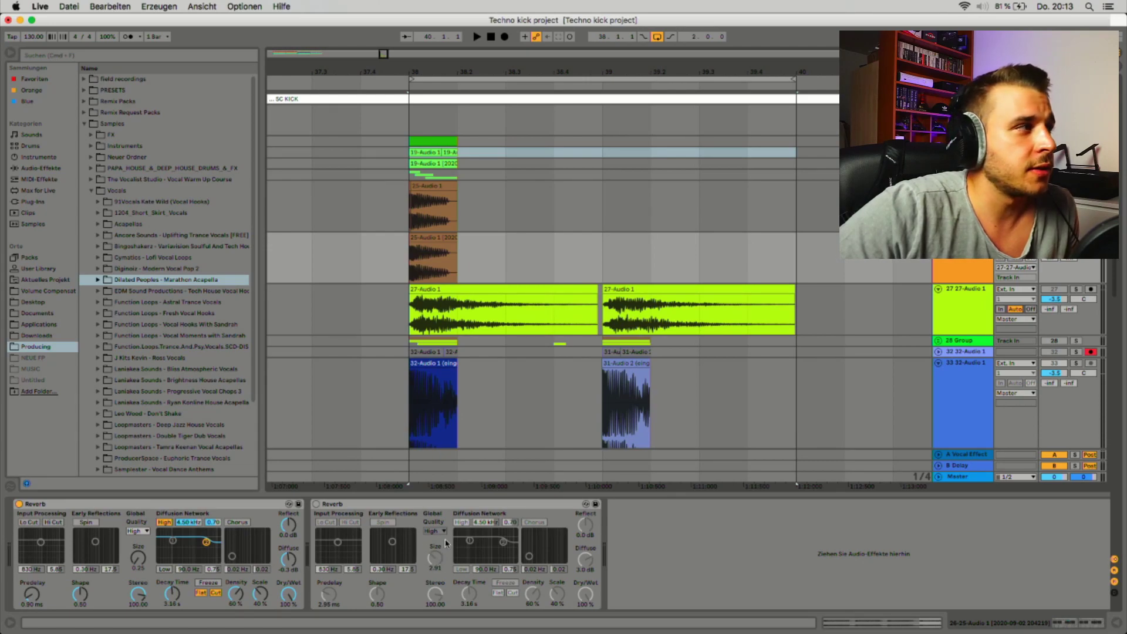
- Paste a copy of the 25-Audio 1 kick clip at bar 39 on track 26 and play the loop
{"action": "left_click", "coordinate": [702, 289]}
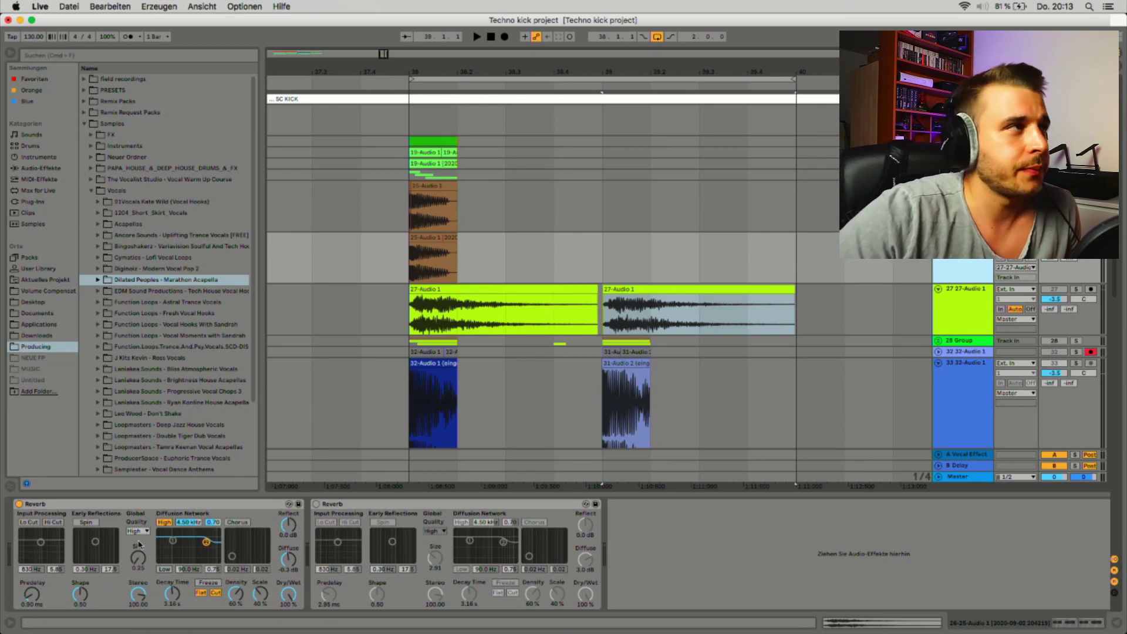
{"action": "key", "text": "super+v"}
{"action": "key", "text": "space"}
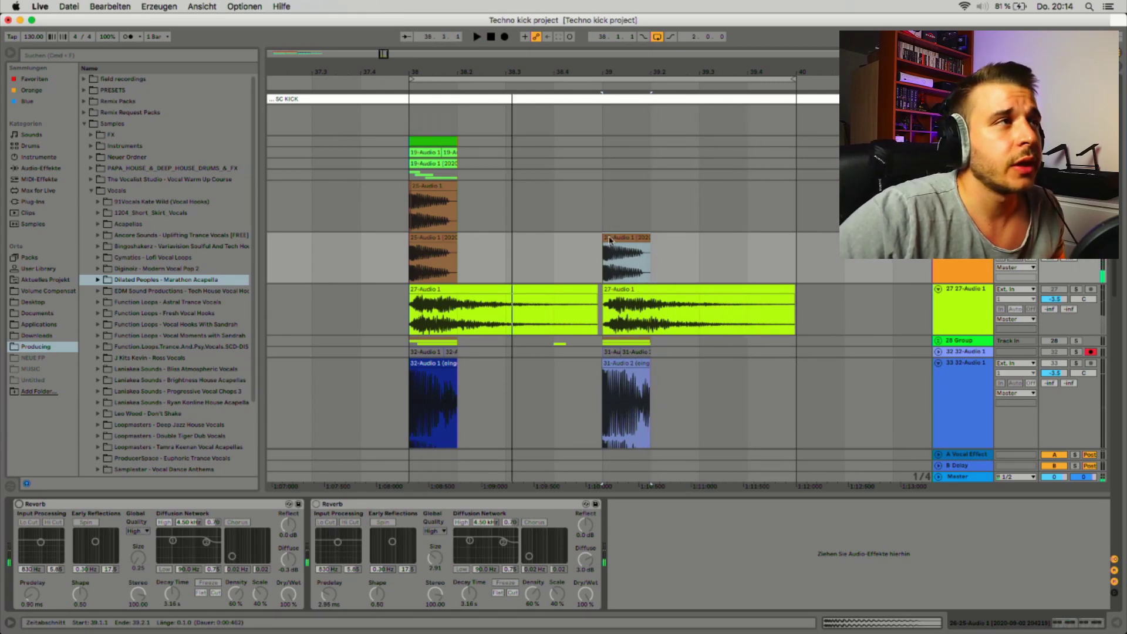
- Solo track 27 and listen to its two recorded reverb clips in the loop from bar 38 to 40
{"action": "left_click", "coordinate": [1076, 289]}
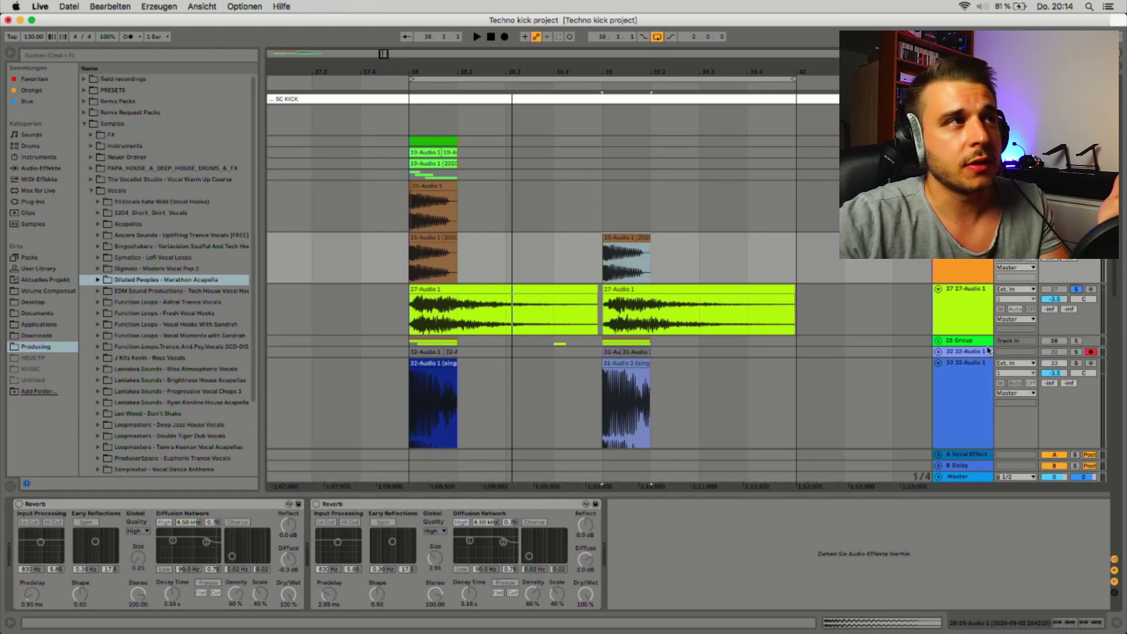
{"action": "left_click", "coordinate": [766, 313]}
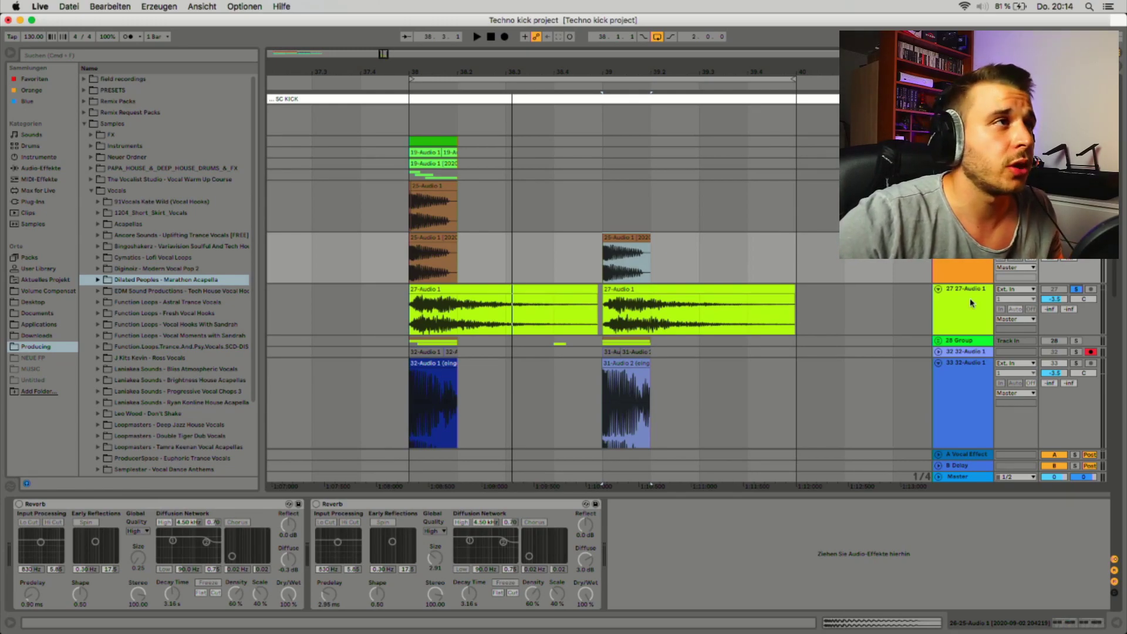
{"action": "key", "text": "space"}
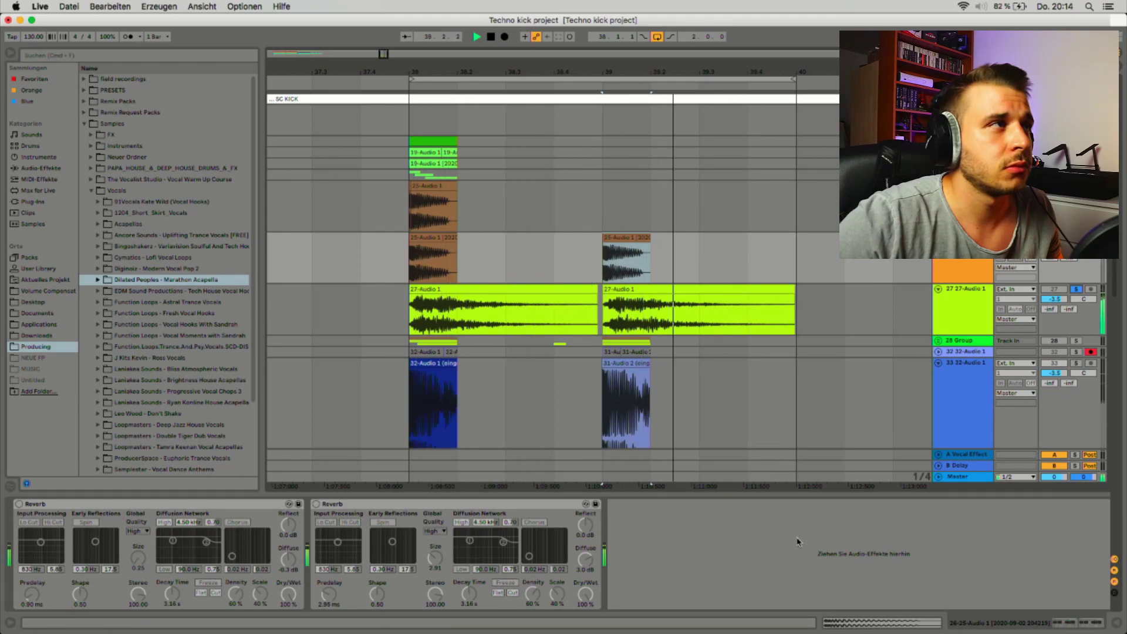
{"action": "key", "text": "space"}
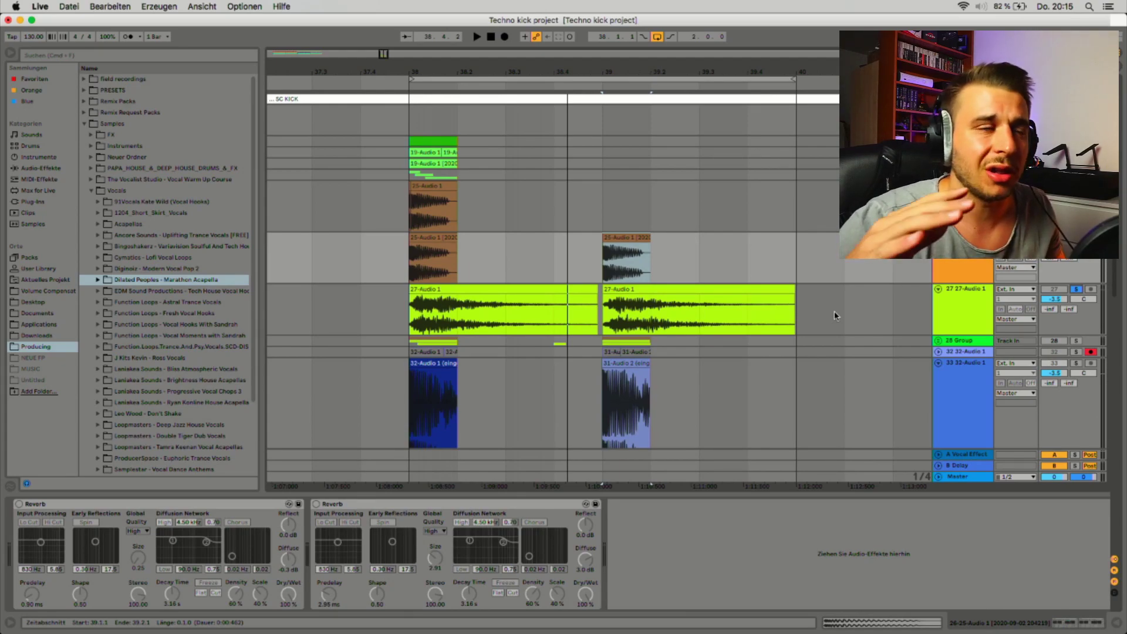
{"action": "key", "text": "space"}
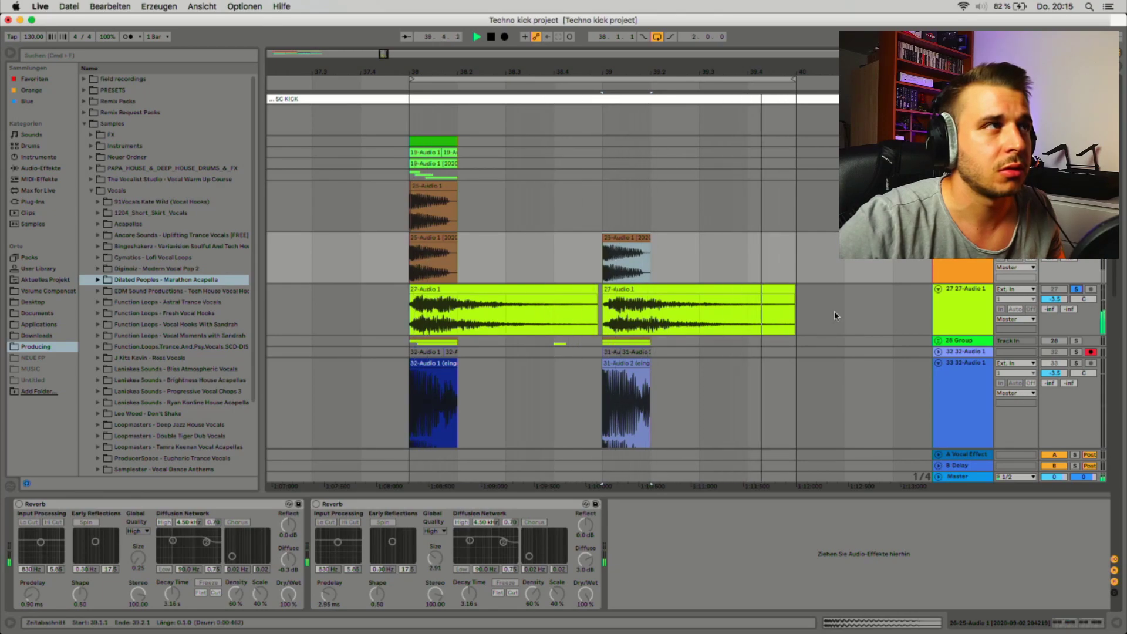
{"action": "key", "text": "space"}
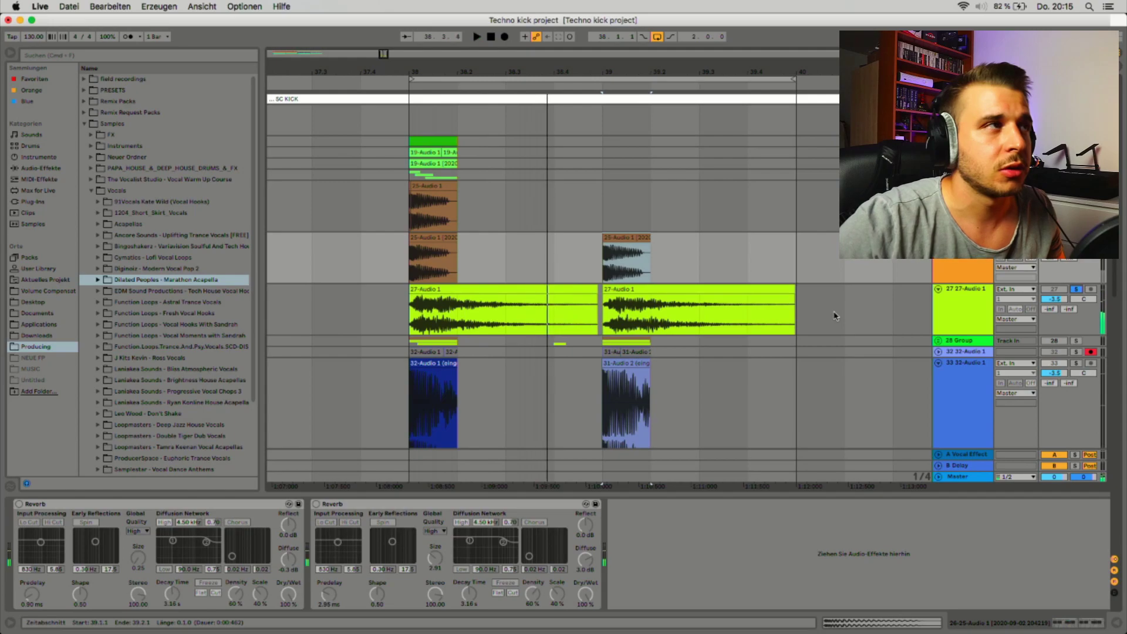
- Try an EQ Eight high cut at about 200 Hz on track 27, listen to the loop, and delete the EQ
{"action": "left_click", "coordinate": [916, 311]}
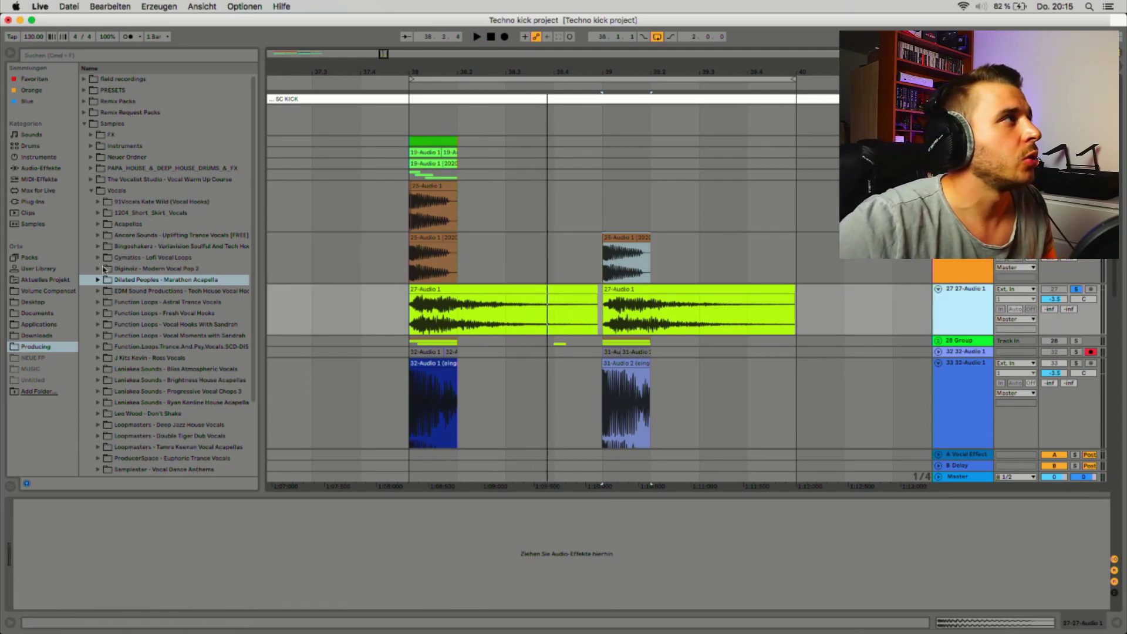
{"action": "left_click", "coordinate": [49, 167]}
{"action": "left_click", "coordinate": [113, 234]}
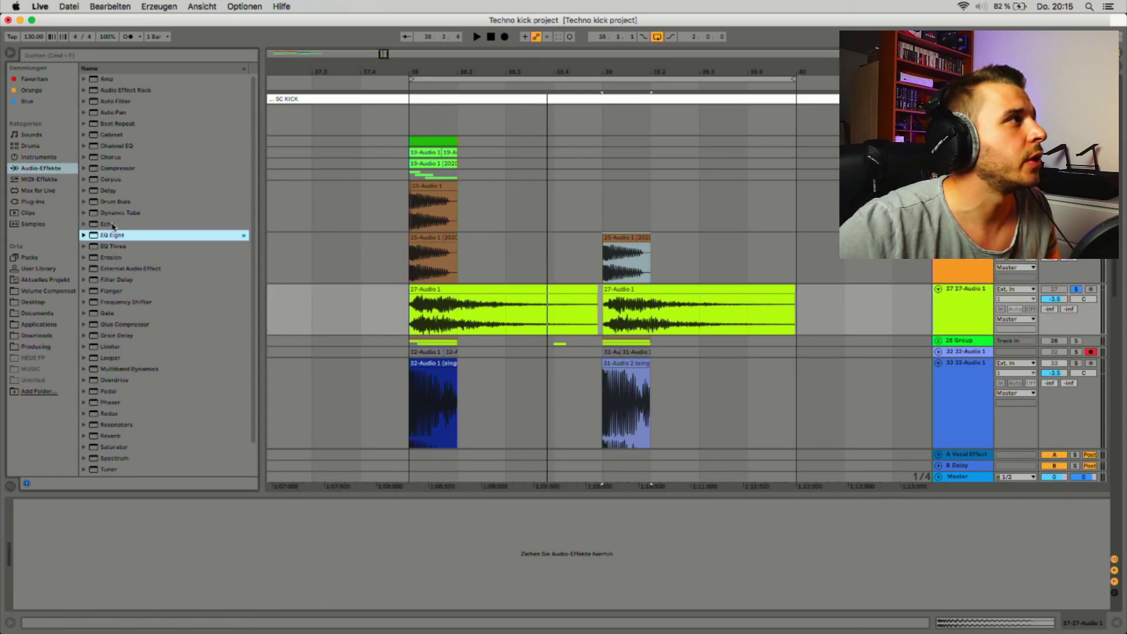
{"action": "key", "text": "Return"}
{"action": "left_click_drag", "start_coordinate": [256, 549], "coordinate": [134, 550]}
{"action": "key", "text": "space"}
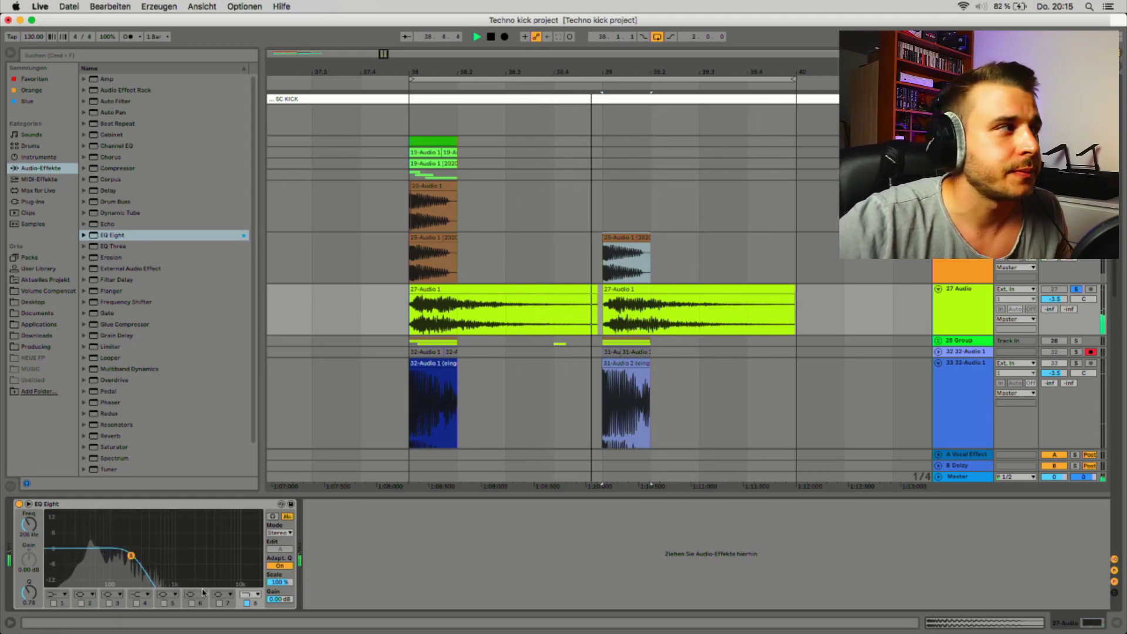
{"action": "key", "text": "space"}
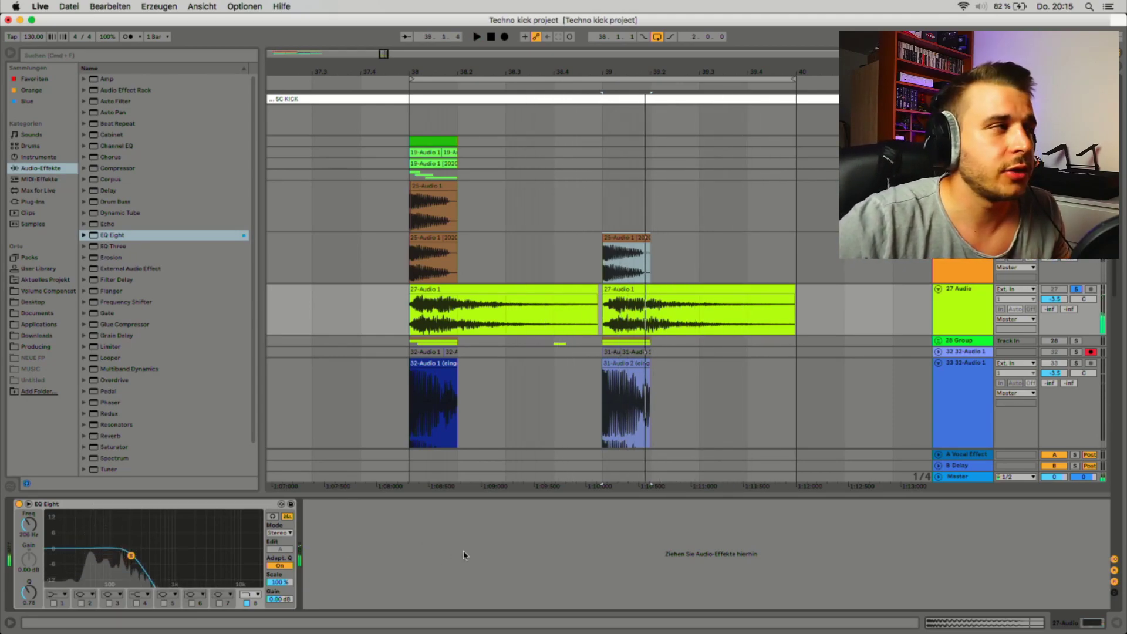
{"action": "left_click", "coordinate": [220, 504]}
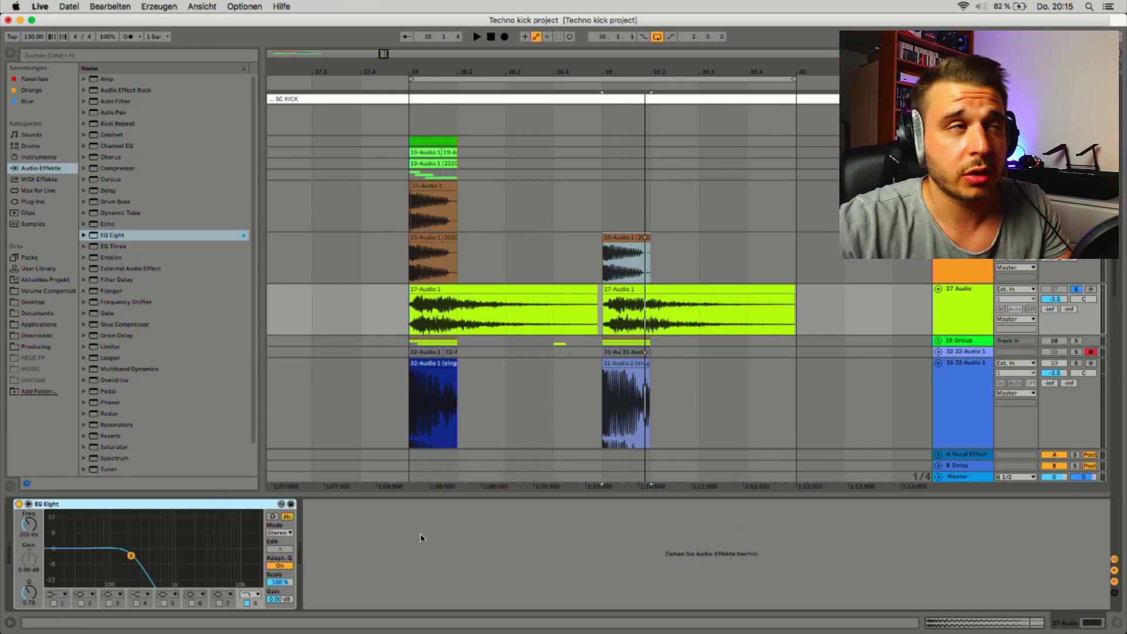
{"action": "key", "text": "Delete"}
- Fold track 27 and route the output of the unfolded 28 Group to Master
{"action": "key", "text": "u"}
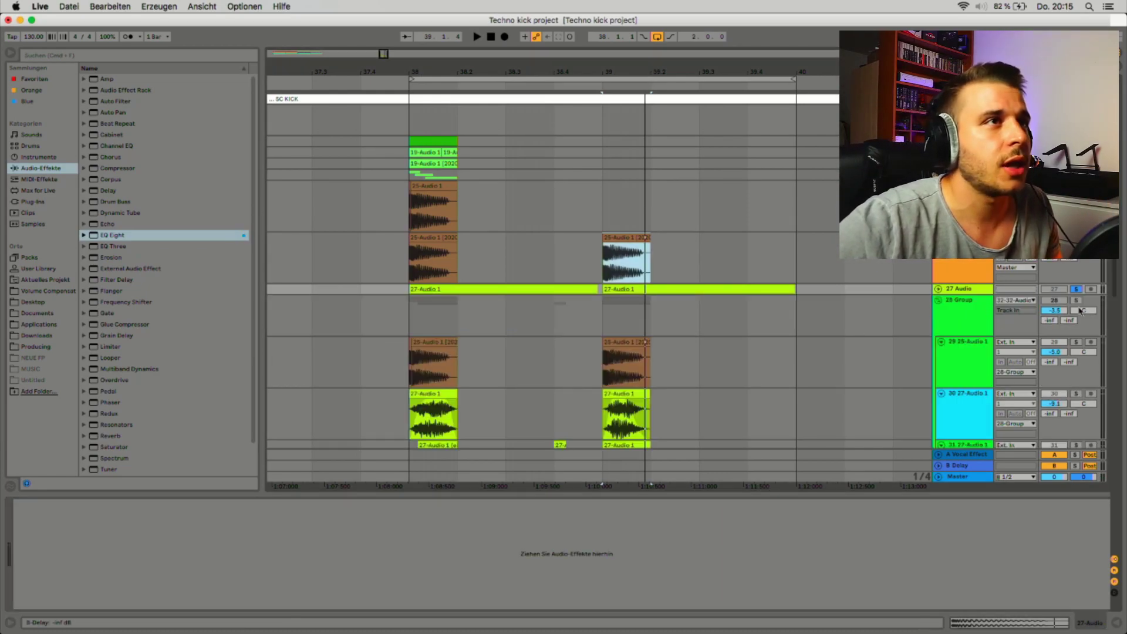
{"action": "left_click", "coordinate": [1016, 300]}
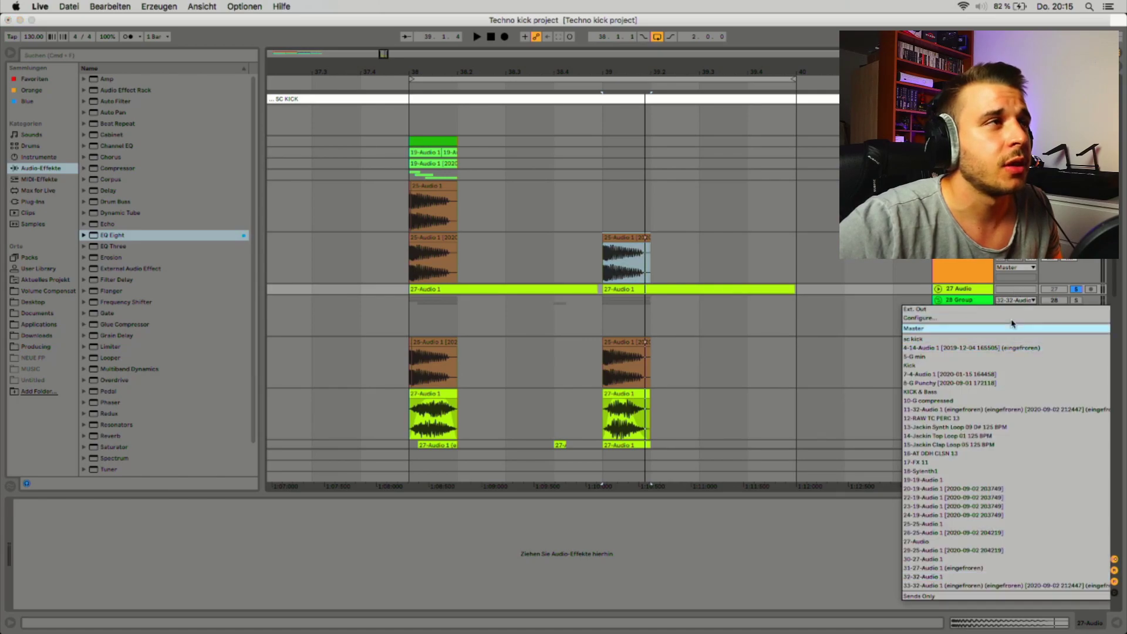
{"action": "left_click", "coordinate": [1015, 323]}
- Examine the Utility on 28 Group and the effects on its tracks 29, 30 and 31
{"action": "scroll", "coordinate": [728, 252], "scroll_direction": "down", "scroll_amount": 3}
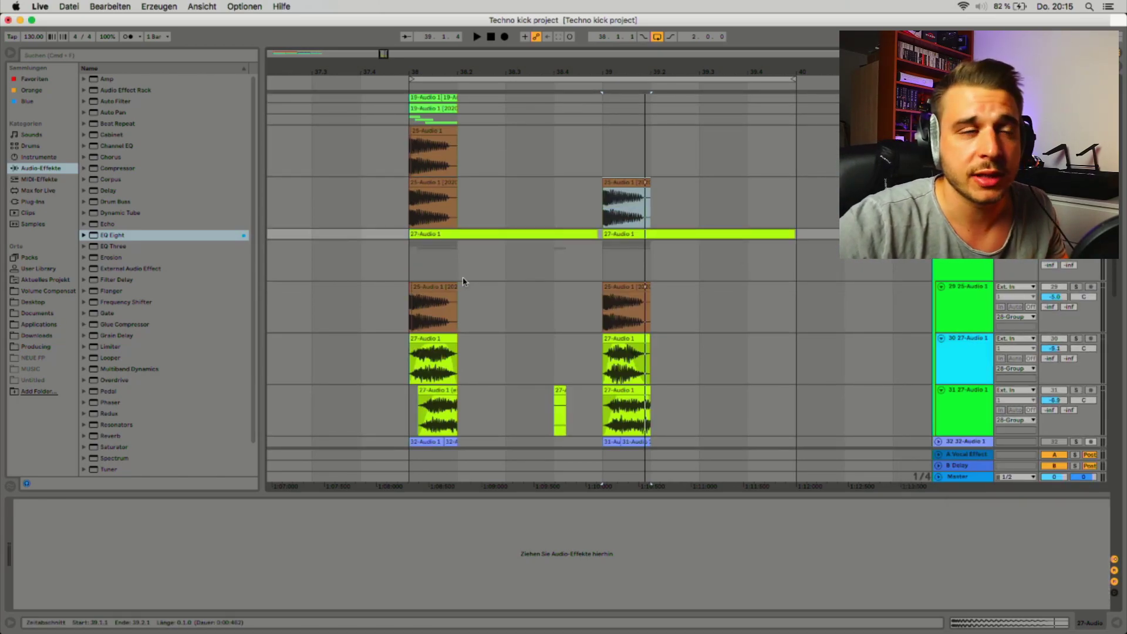
{"action": "scroll", "coordinate": [471, 372], "scroll_direction": "down", "scroll_amount": 2}
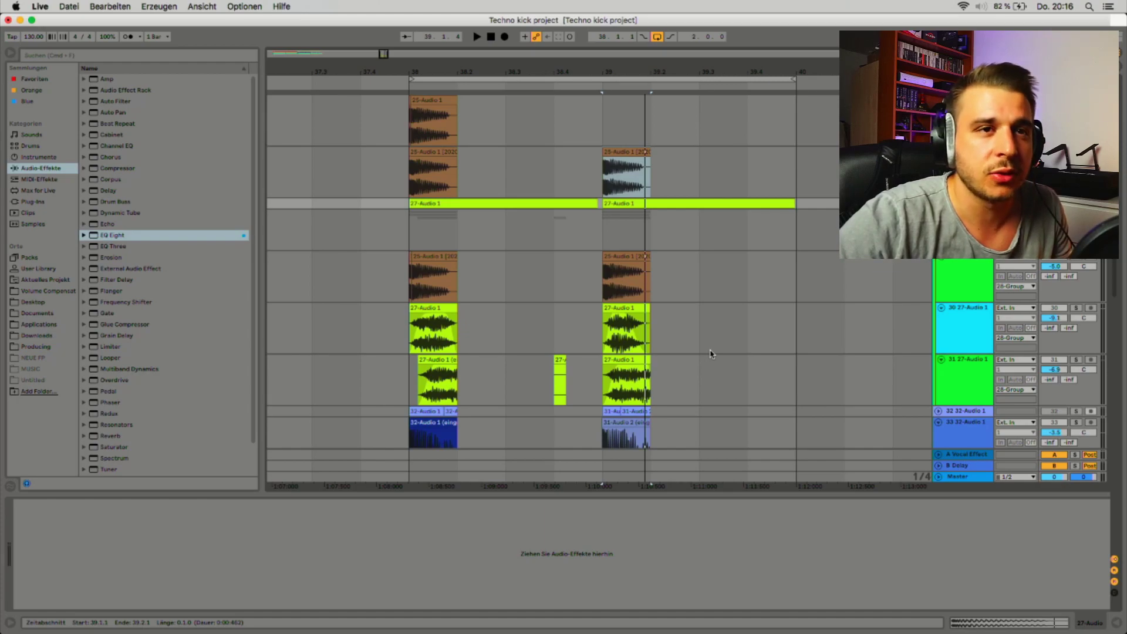
{"action": "left_click", "coordinate": [951, 235]}
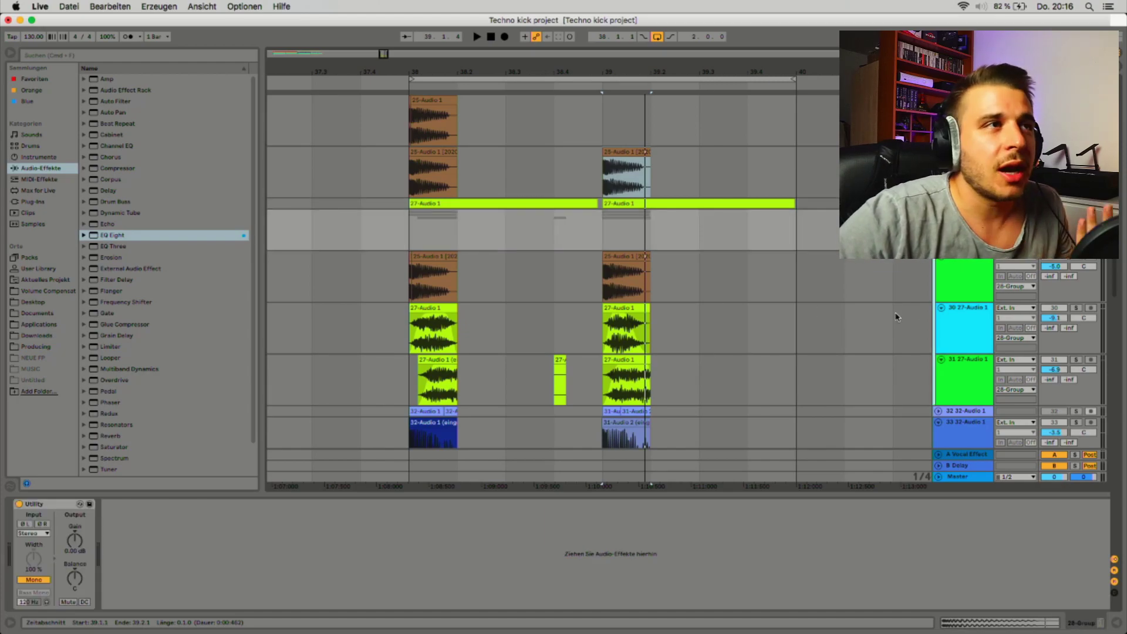
{"action": "left_click", "coordinate": [961, 305]}
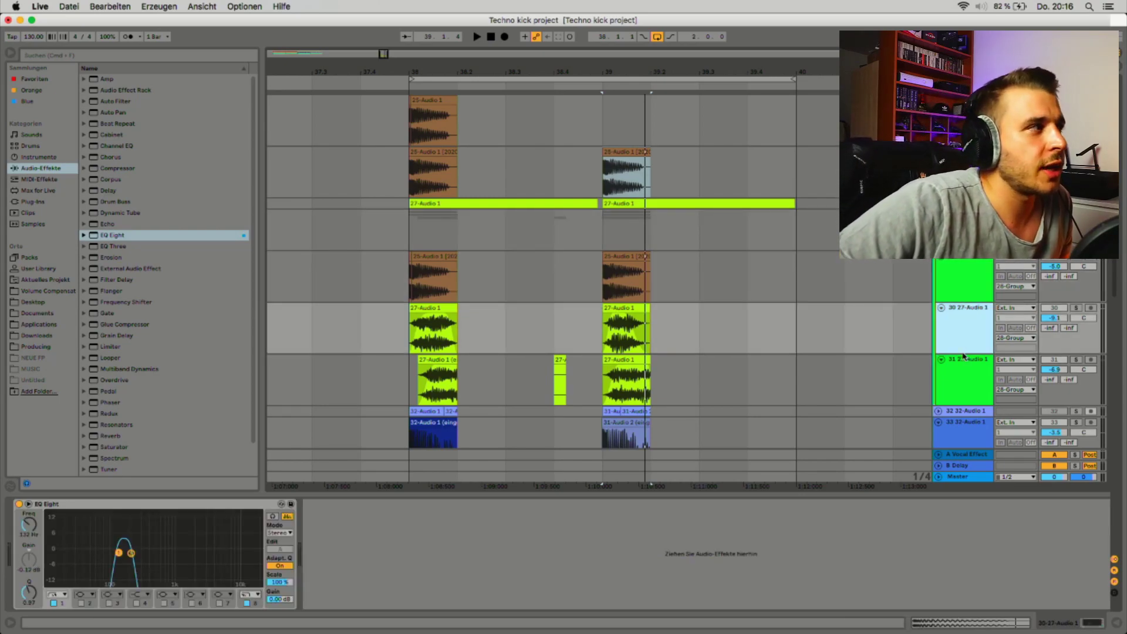
{"action": "left_click", "coordinate": [964, 357]}
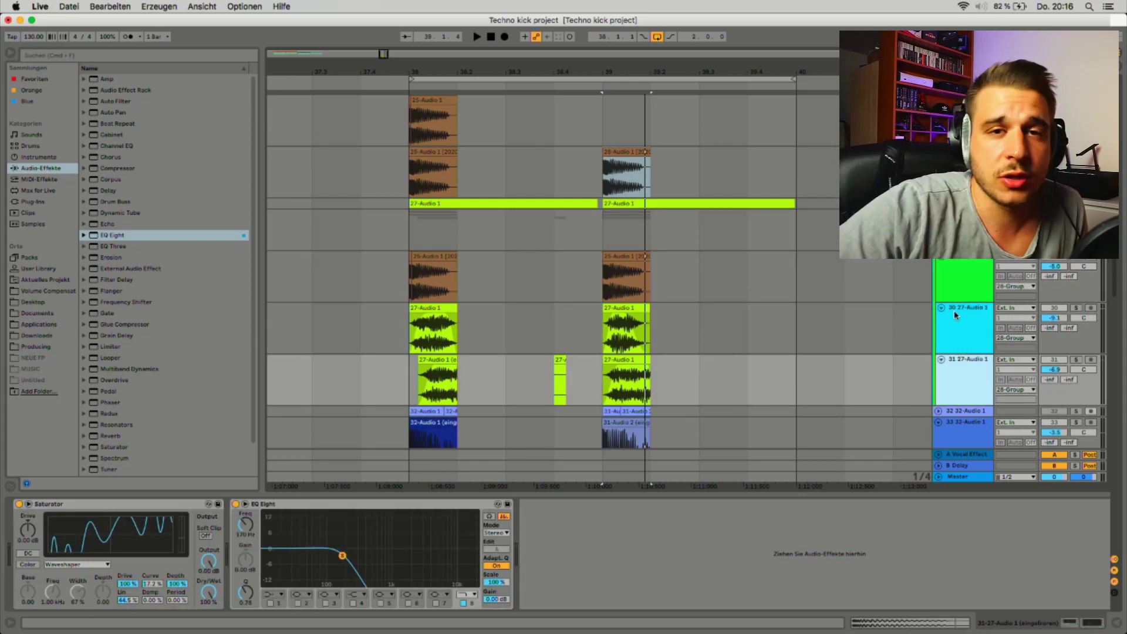
{"action": "left_click", "coordinate": [956, 293]}
{"action": "left_click", "coordinate": [949, 325]}
{"action": "left_click", "coordinate": [965, 363]}
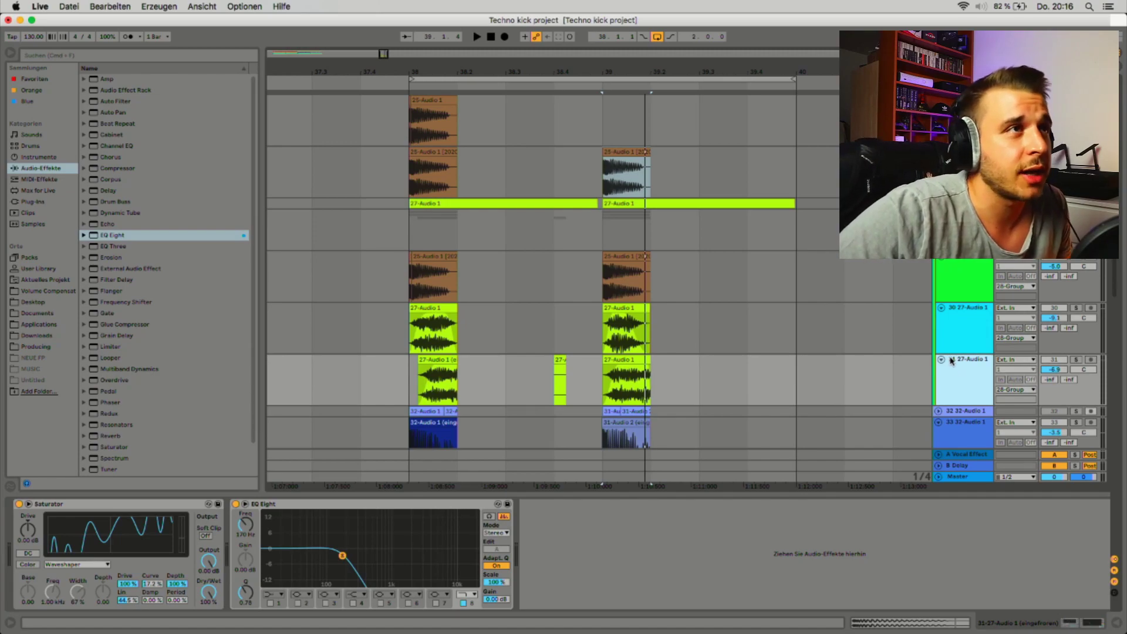
- Switch Mono off and back on in the Utility on 28 Group
{"action": "left_click", "coordinate": [952, 361]}
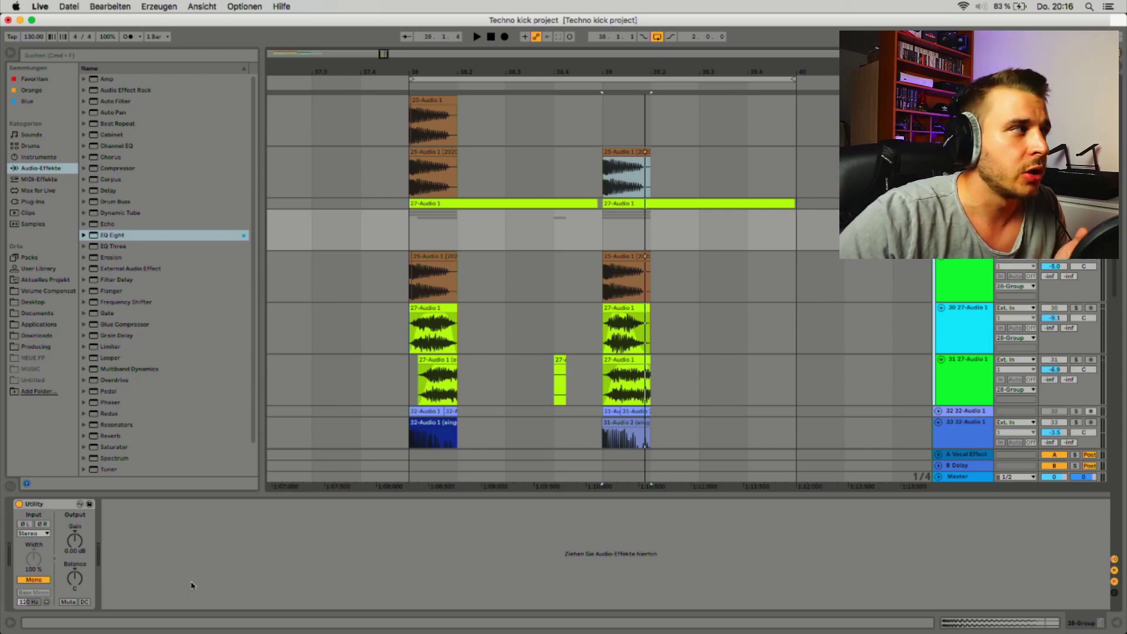
{"action": "left_click", "coordinate": [41, 580]}
{"action": "left_click", "coordinate": [41, 580]}
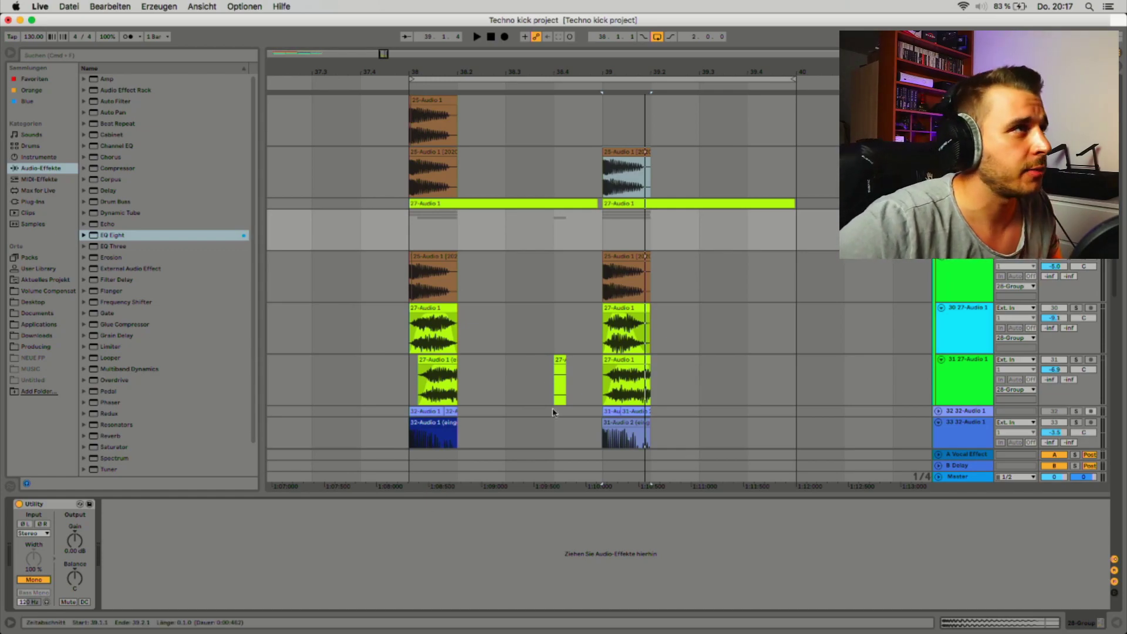
- Solo track 30 and listen to its band-filtered clip at bar 38
{"action": "scroll", "coordinate": [916, 264], "scroll_direction": "down", "scroll_amount": 1}
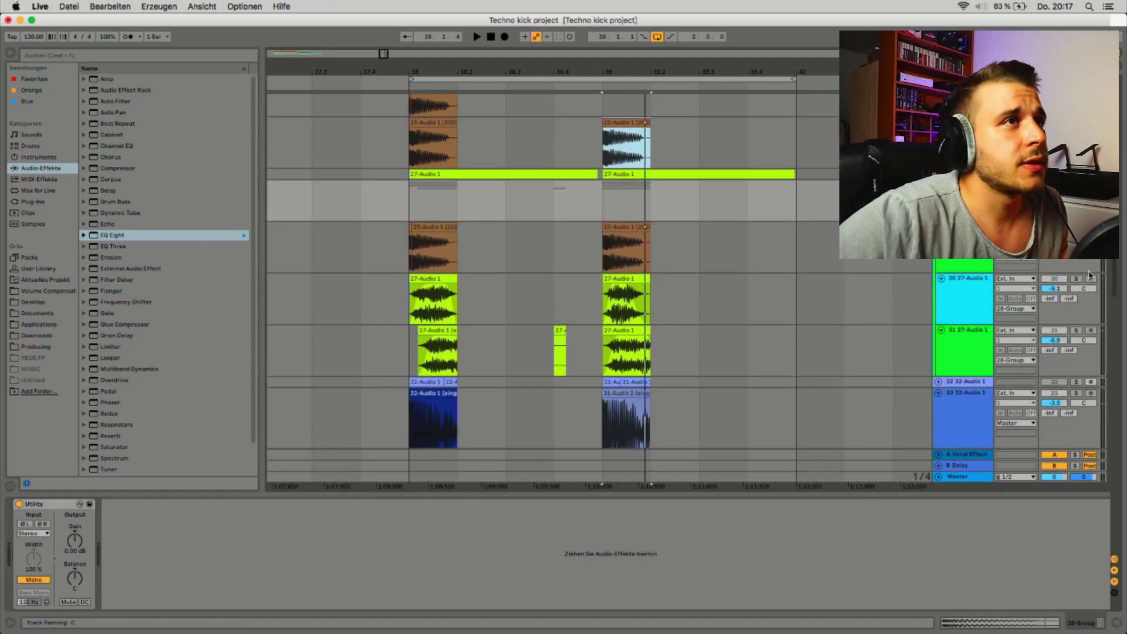
{"action": "left_click", "coordinate": [1076, 278]}
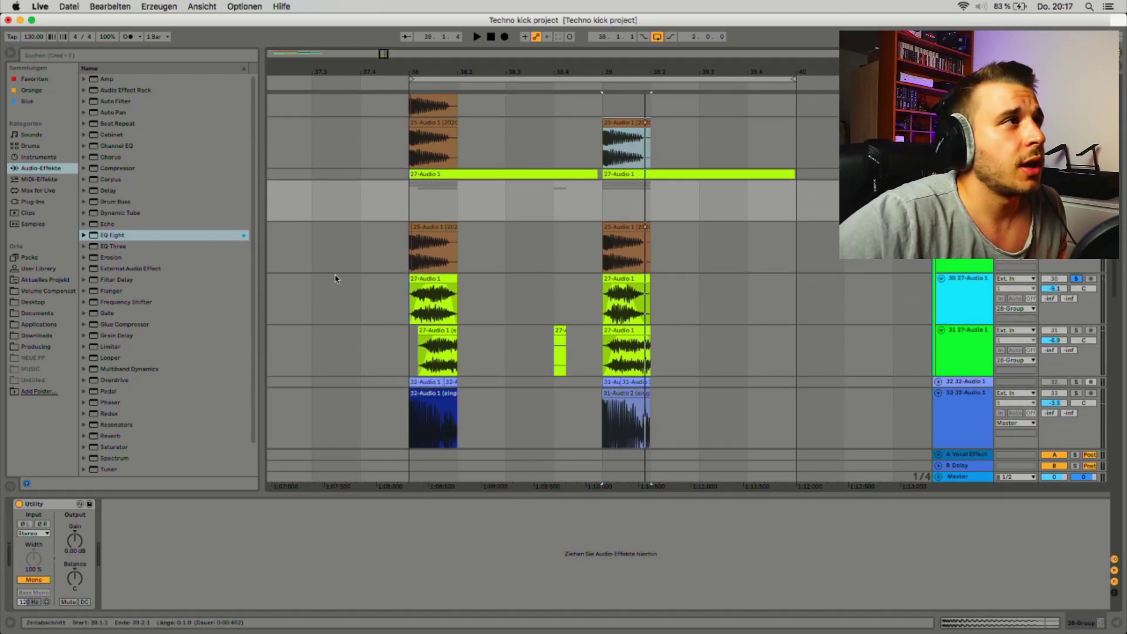
{"action": "left_click", "coordinate": [453, 281]}
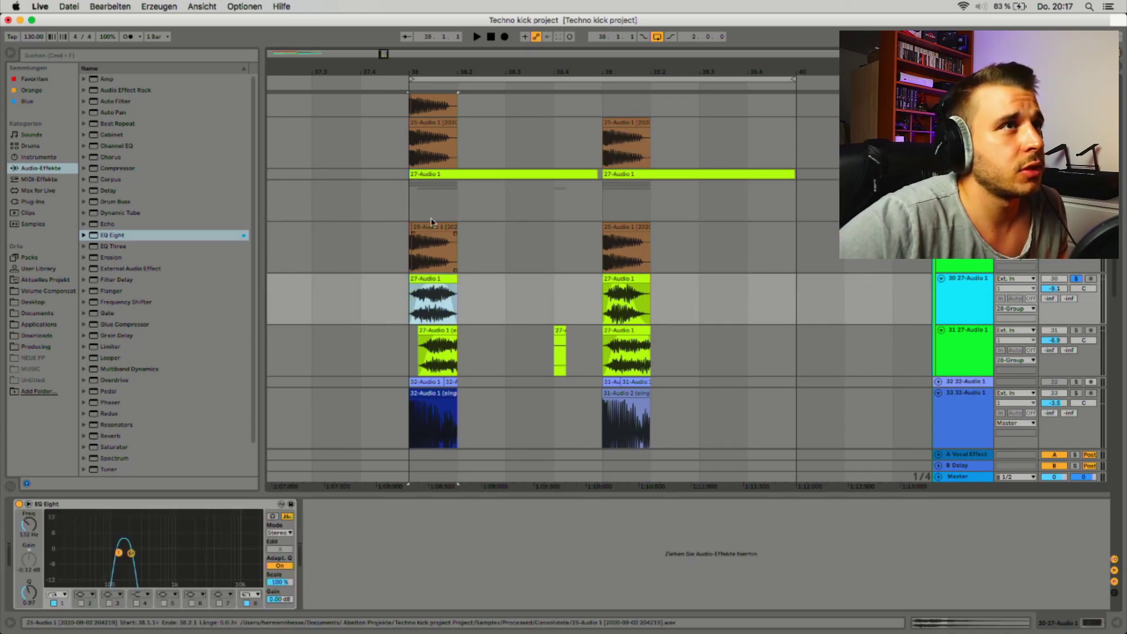
{"action": "key", "text": "space"}
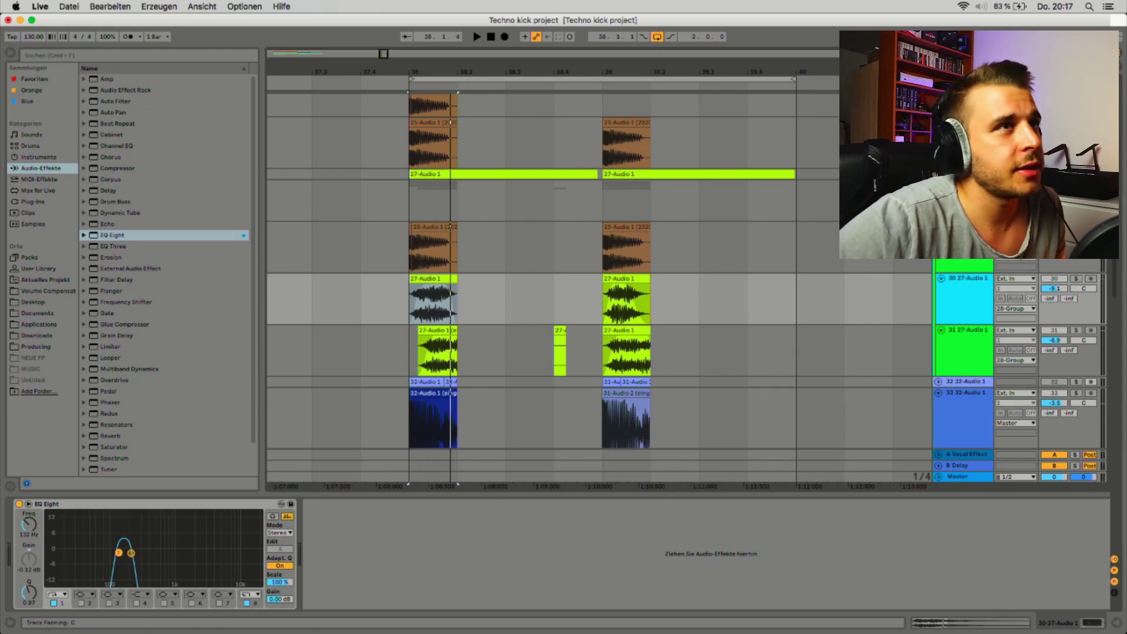
{"action": "left_click", "coordinate": [1077, 279]}
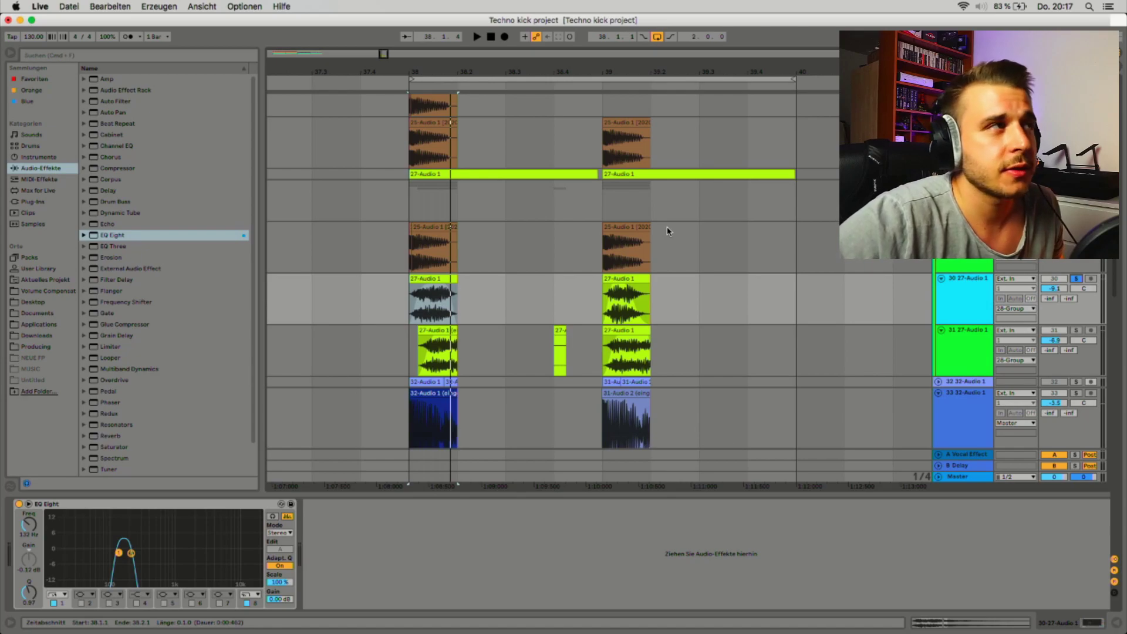
{"action": "key", "text": "space"}
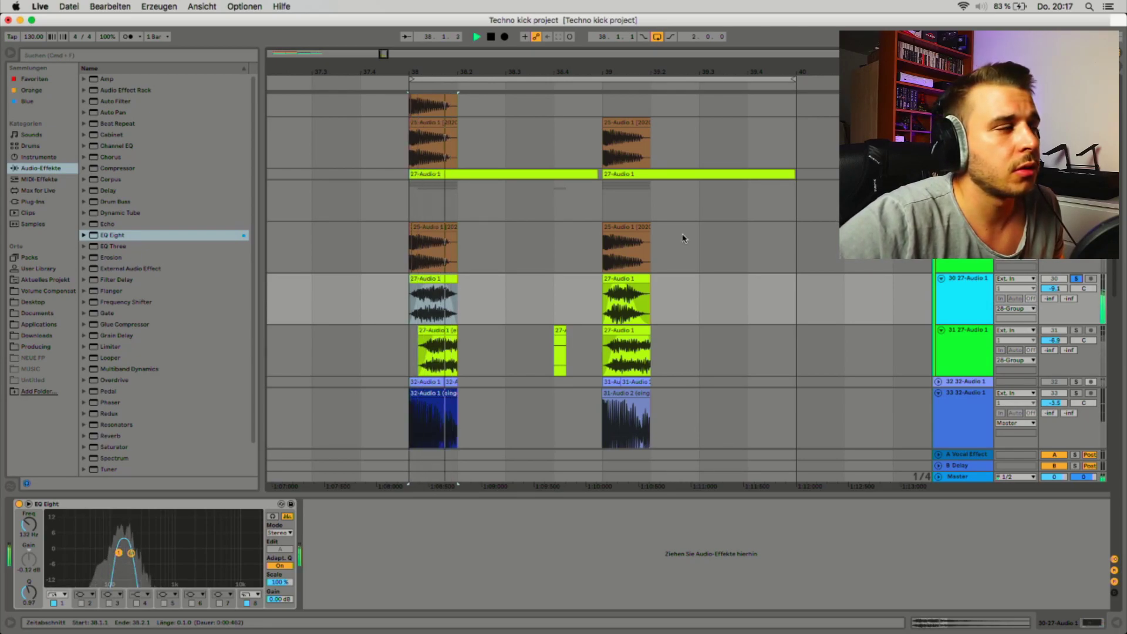
{"action": "key", "text": "space"}
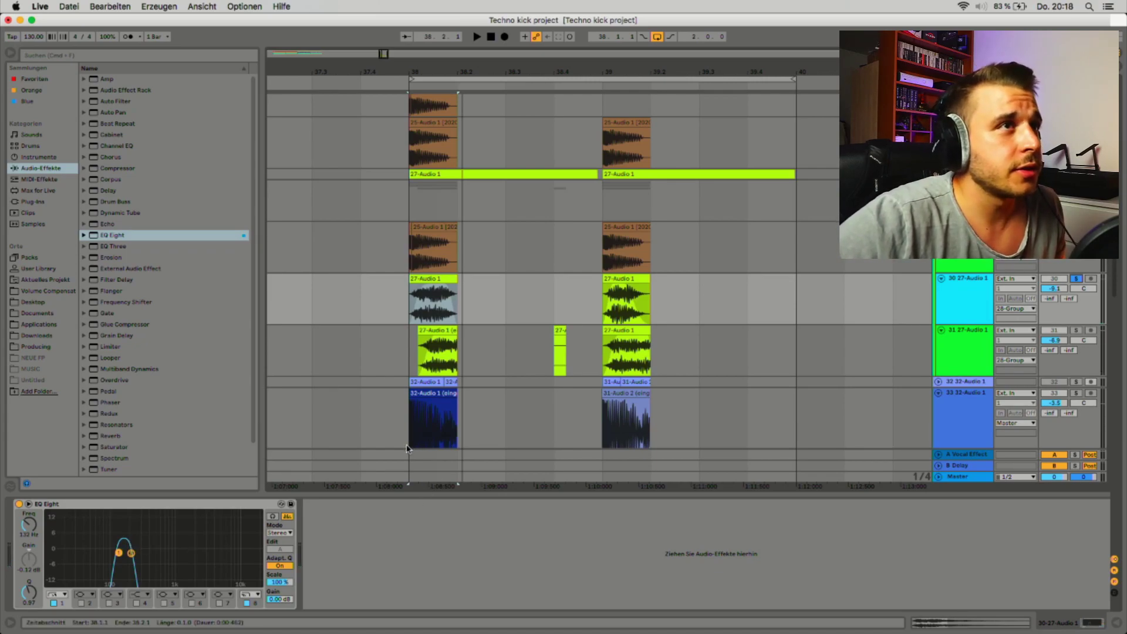
- Clear the solo on track 30, activate the track, and listen from bar 38
{"action": "left_click", "coordinate": [1077, 278]}
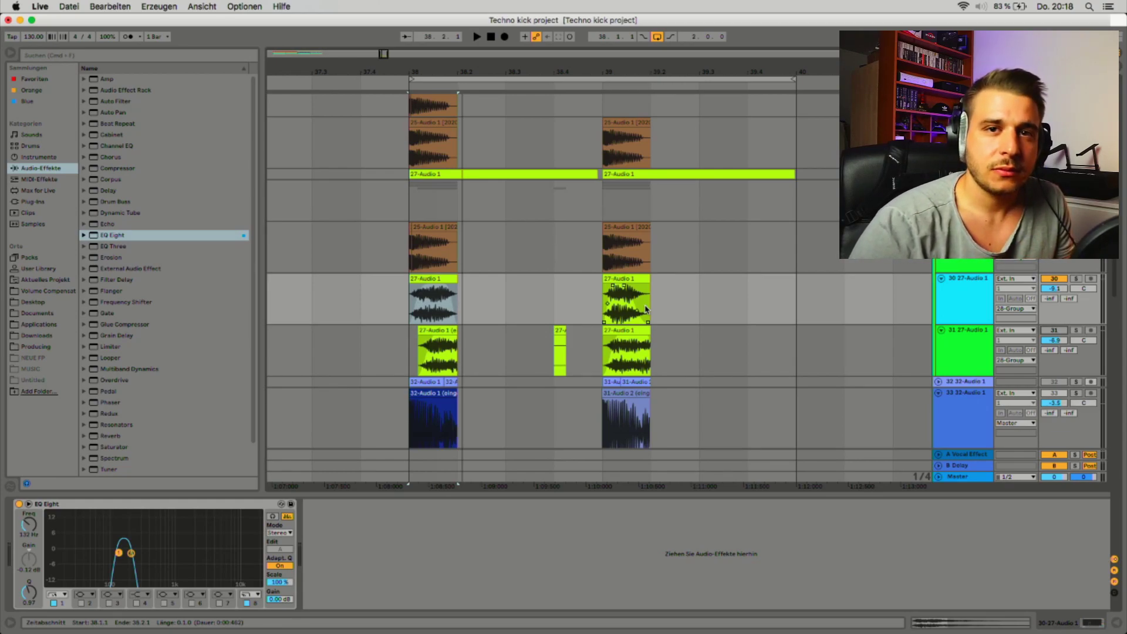
{"action": "key", "text": "space"}
{"action": "key", "text": "space"}
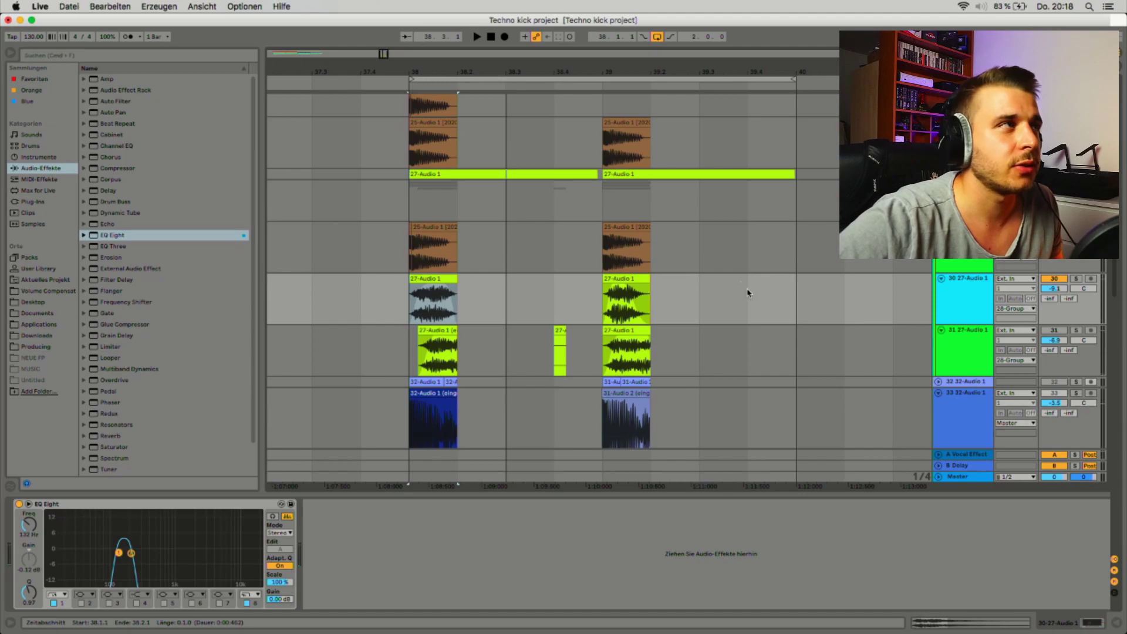
{"action": "key", "text": "space"}
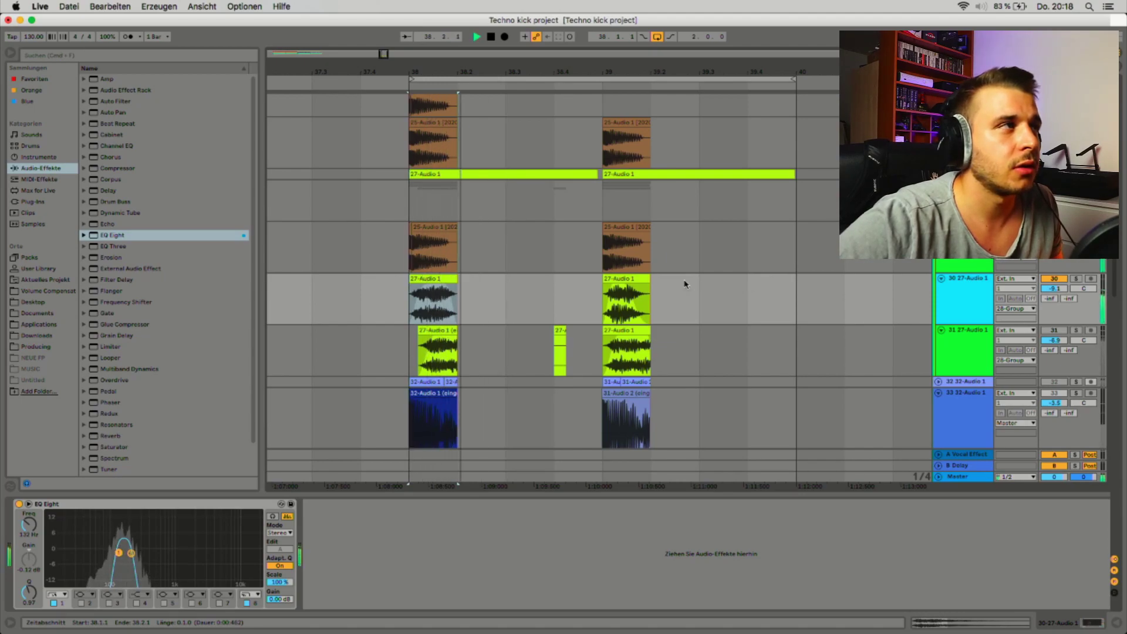
{"action": "key", "text": "space"}
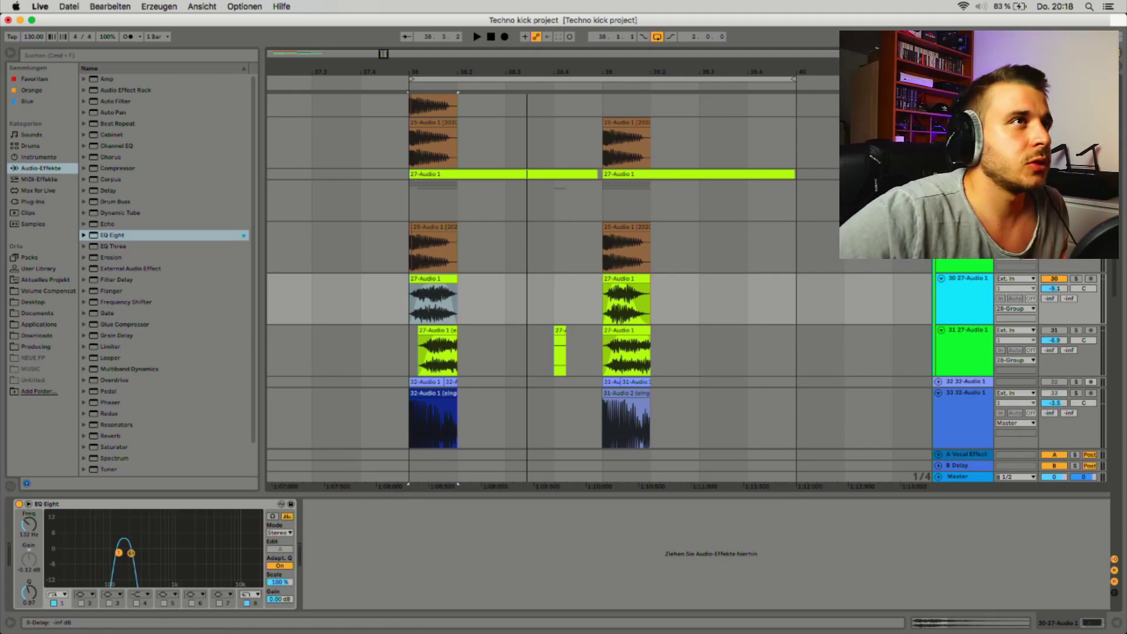
- Activate track 31 in place of track 30, listen from bar 38, and show the effects on track 31
{"action": "left_click", "coordinate": [482, 339]}
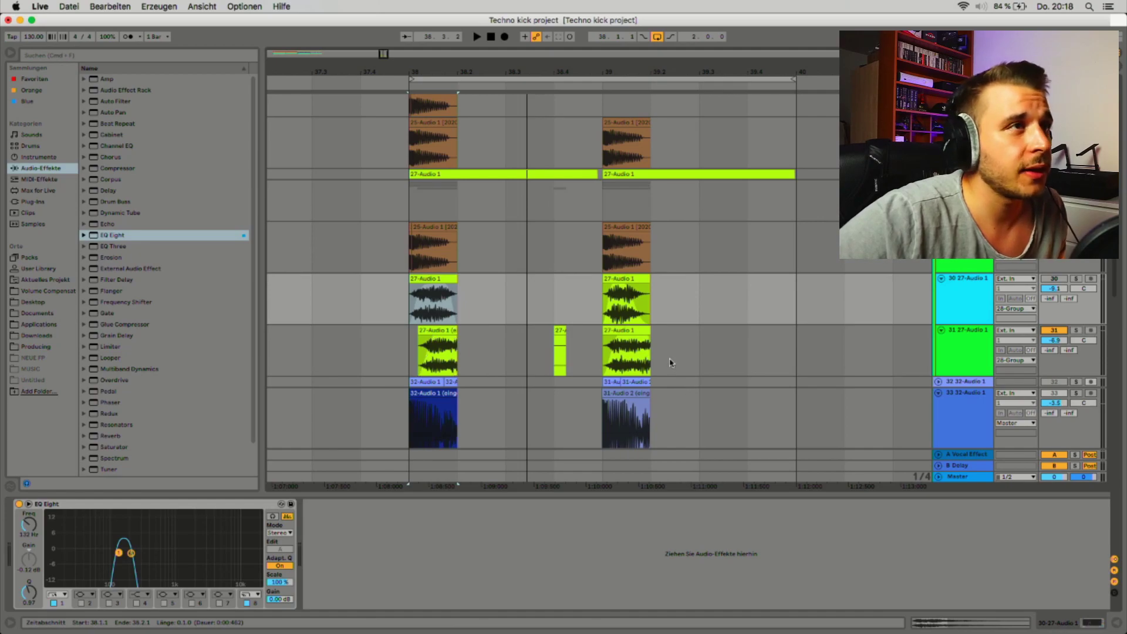
{"action": "key", "text": "space"}
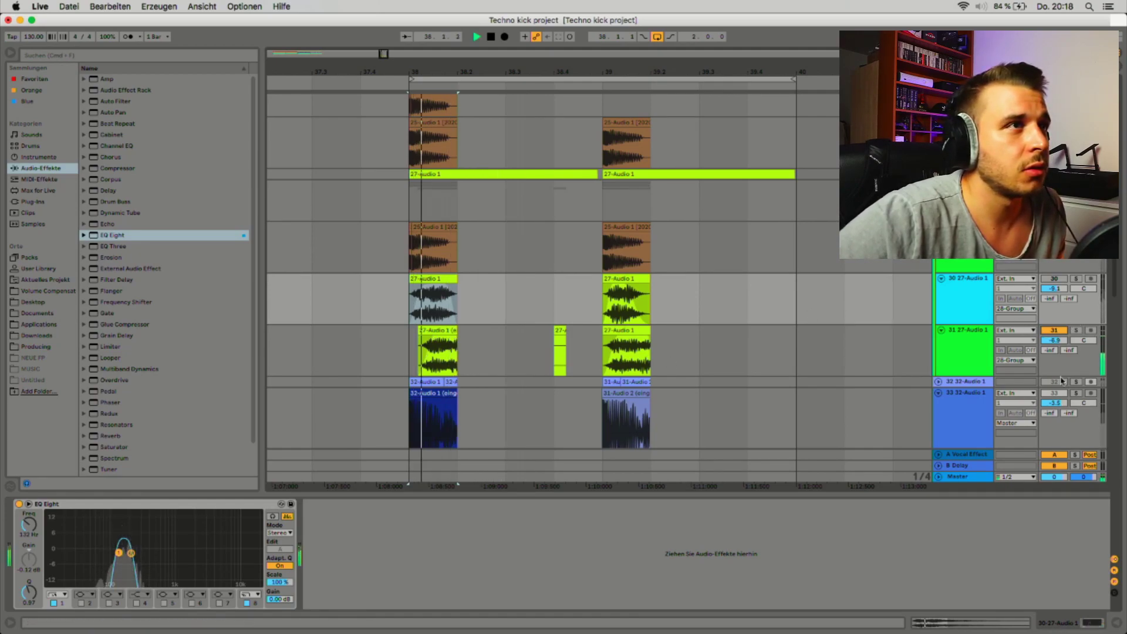
{"action": "left_click", "coordinate": [465, 351]}
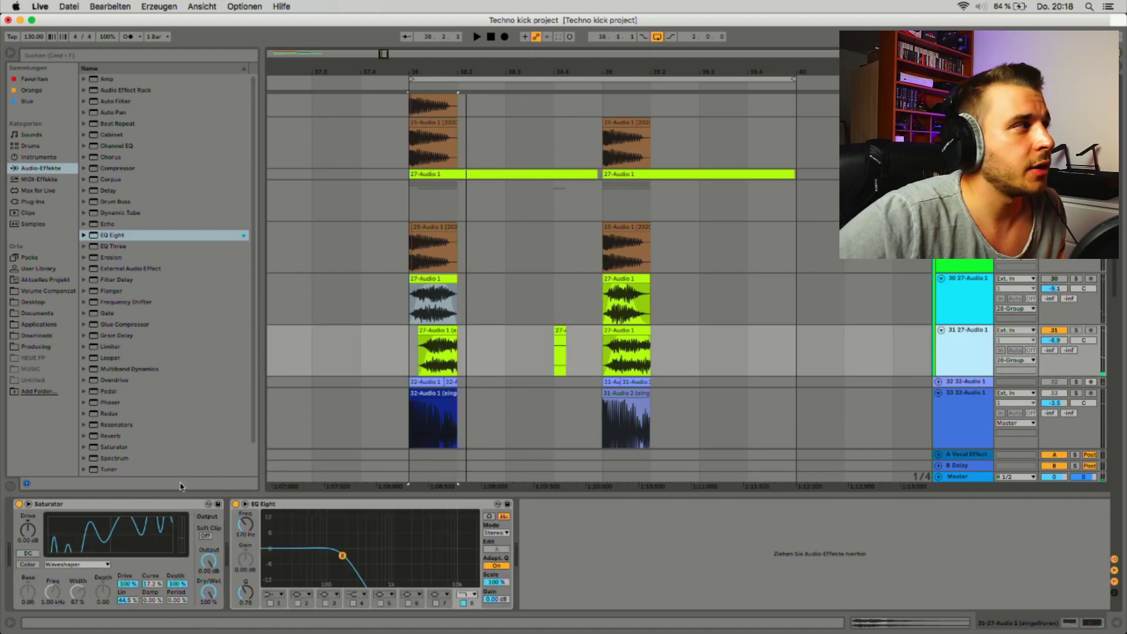
- Bypass the Saturator and EQ Eight on track 31
{"action": "left_click", "coordinate": [19, 503]}
{"action": "left_click", "coordinate": [235, 504]}
{"action": "key", "text": "space"}
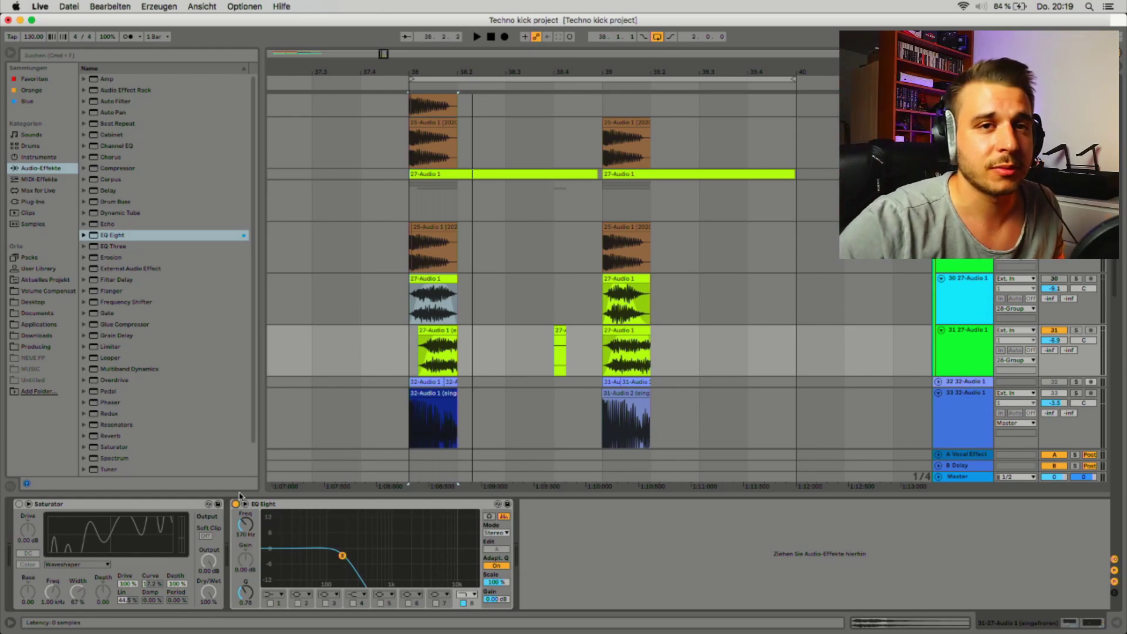
{"action": "left_click", "coordinate": [236, 504]}
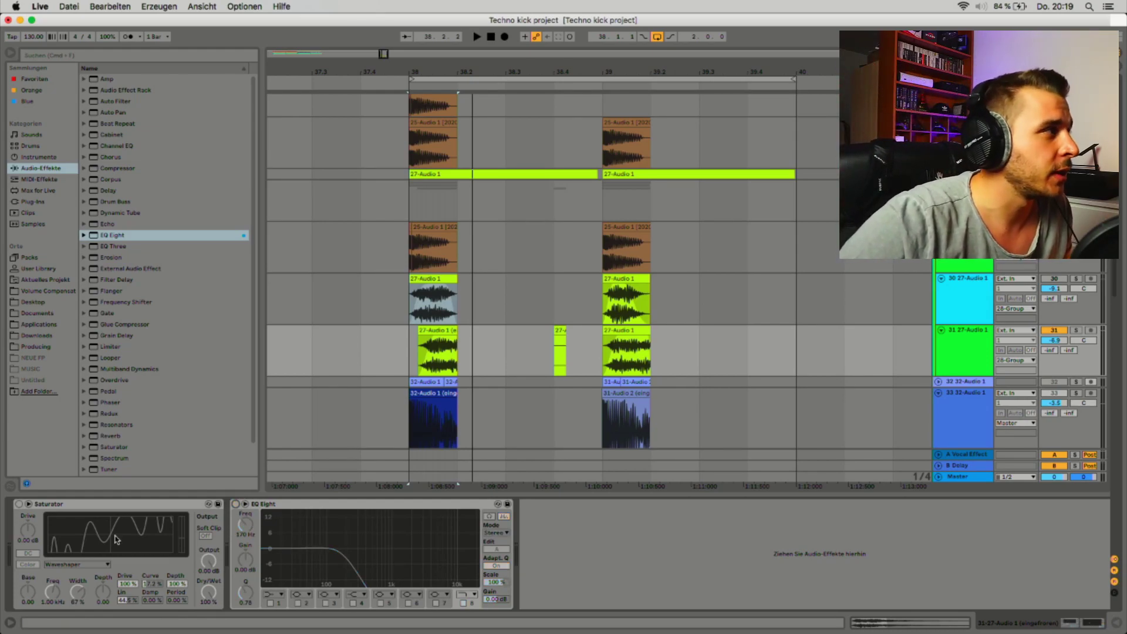
- Compare track 31 with the Saturator on and bypassed, then listen with both Saturator and EQ Eight enabled
{"action": "left_click", "coordinate": [19, 504]}
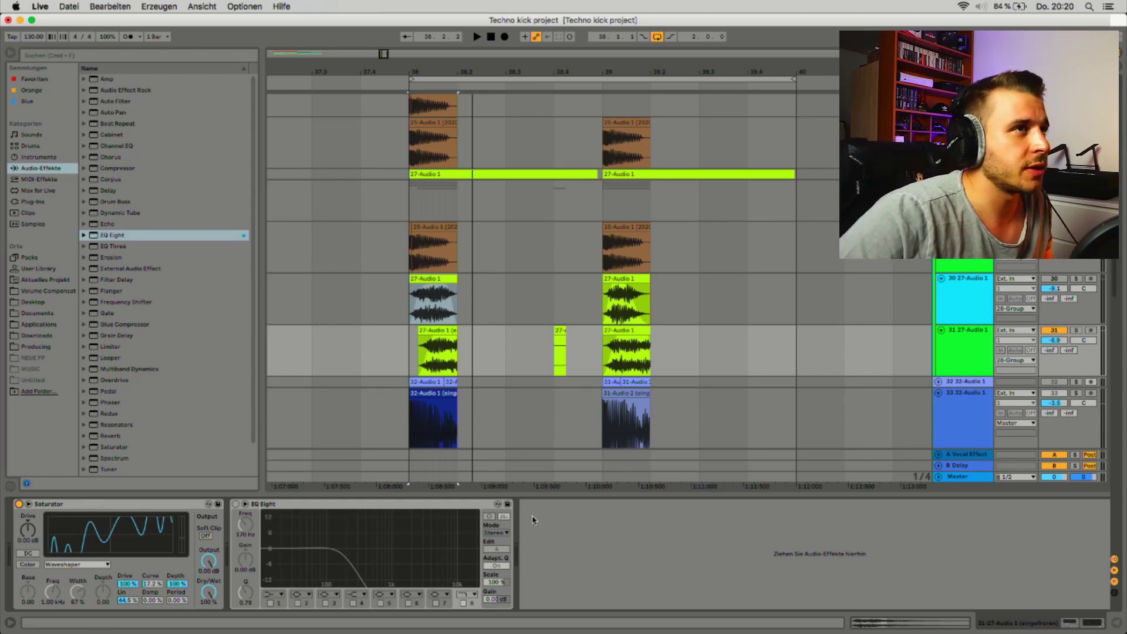
{"action": "key", "text": "space"}
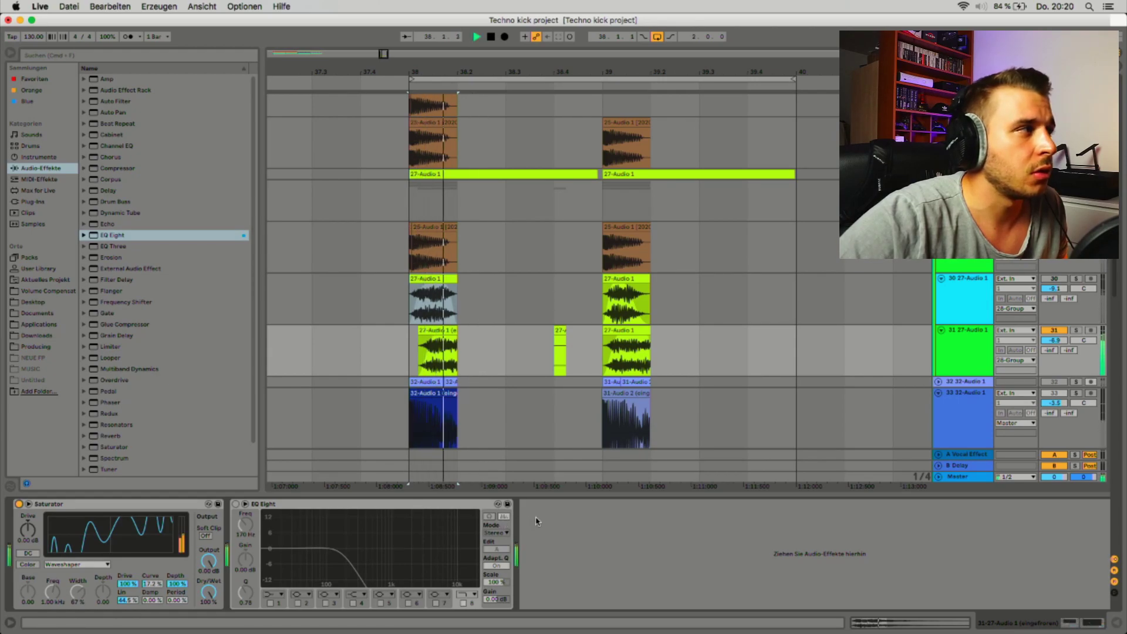
{"action": "left_click", "coordinate": [19, 503]}
{"action": "key", "text": "space"}
{"action": "left_click", "coordinate": [19, 504]}
{"action": "key", "text": "space"}
{"action": "key", "text": "space"}
{"action": "left_click", "coordinate": [19, 504]}
{"action": "key", "text": "space"}
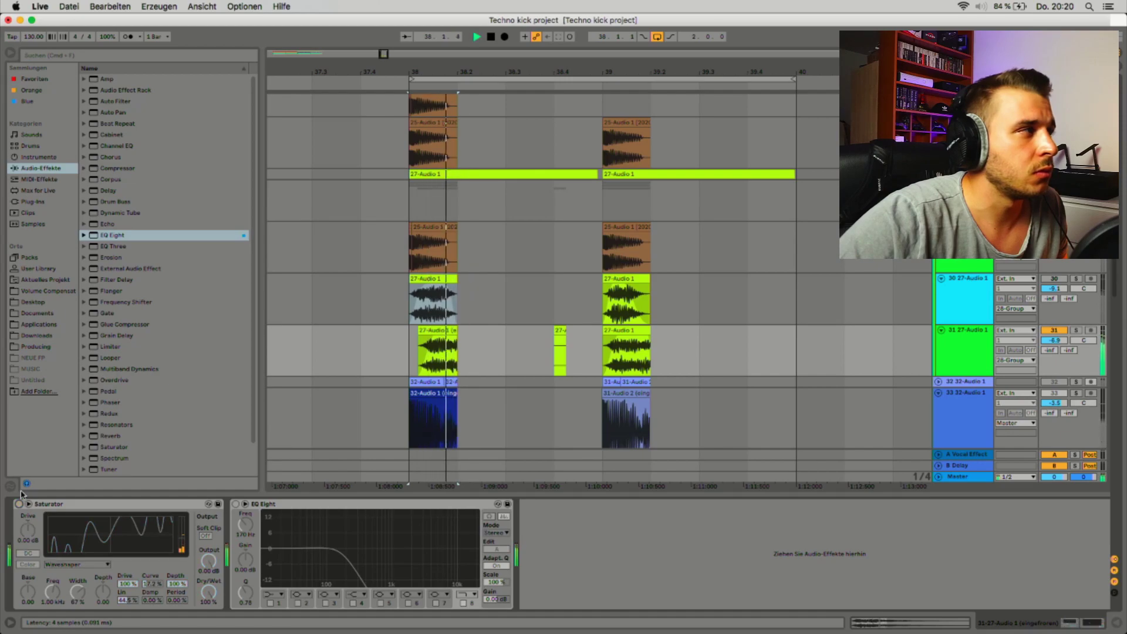
{"action": "left_click", "coordinate": [19, 504]}
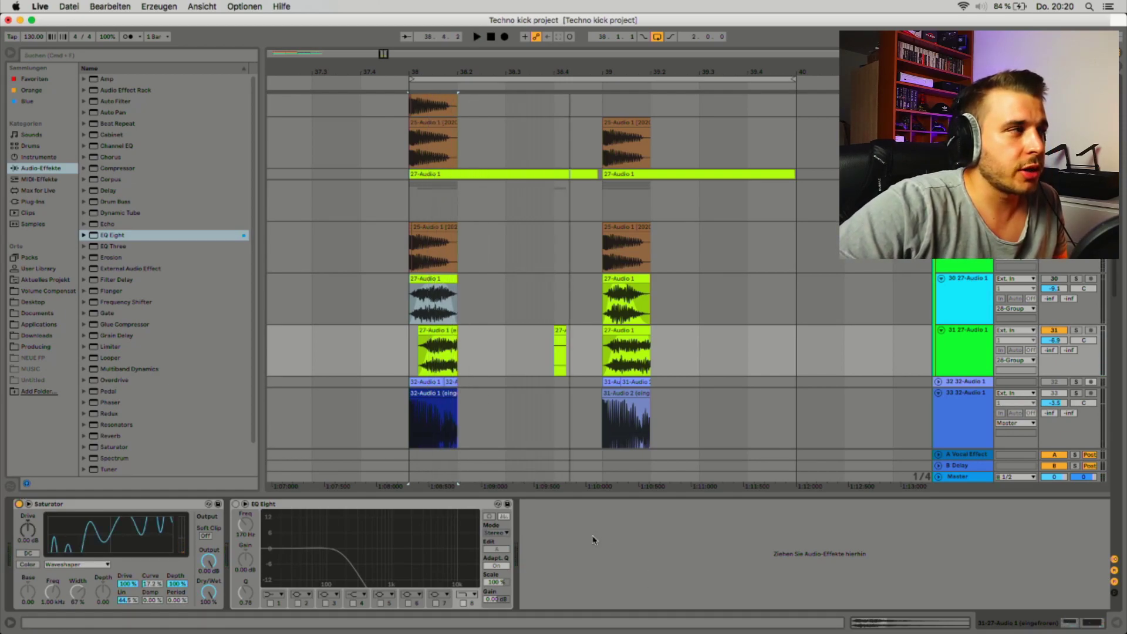
{"action": "left_click", "coordinate": [235, 503]}
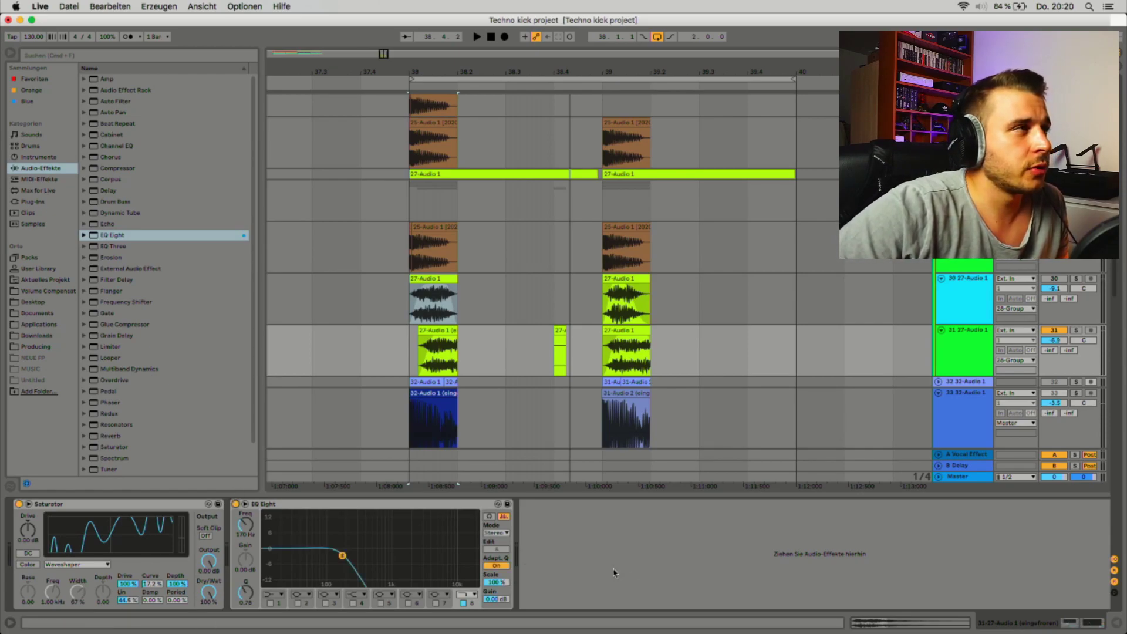
{"action": "key", "text": "space"}
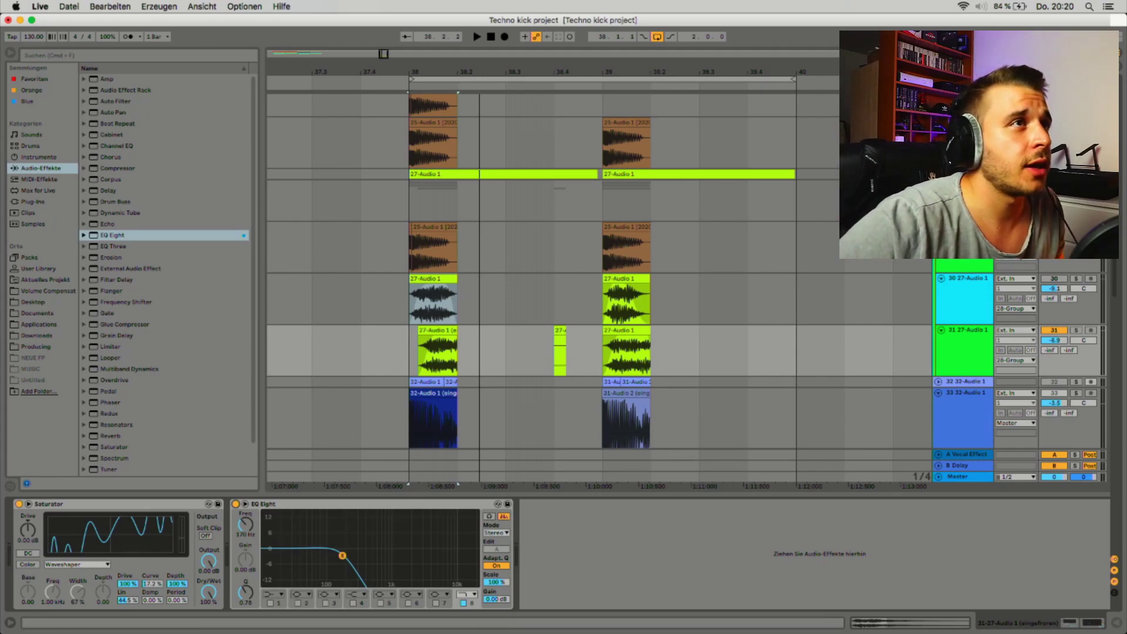
- Fold 28 Group, solo track 32, and listen to its first clip at bar 38
{"action": "key", "text": "Left"}
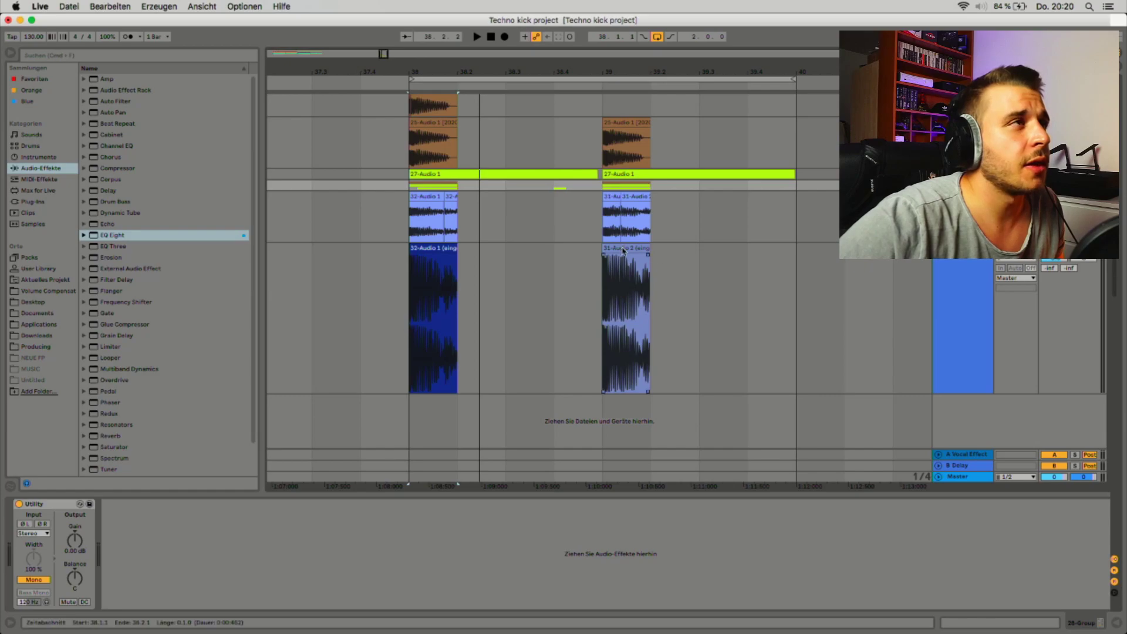
{"action": "left_click", "coordinate": [584, 221]}
{"action": "key", "text": "space"}
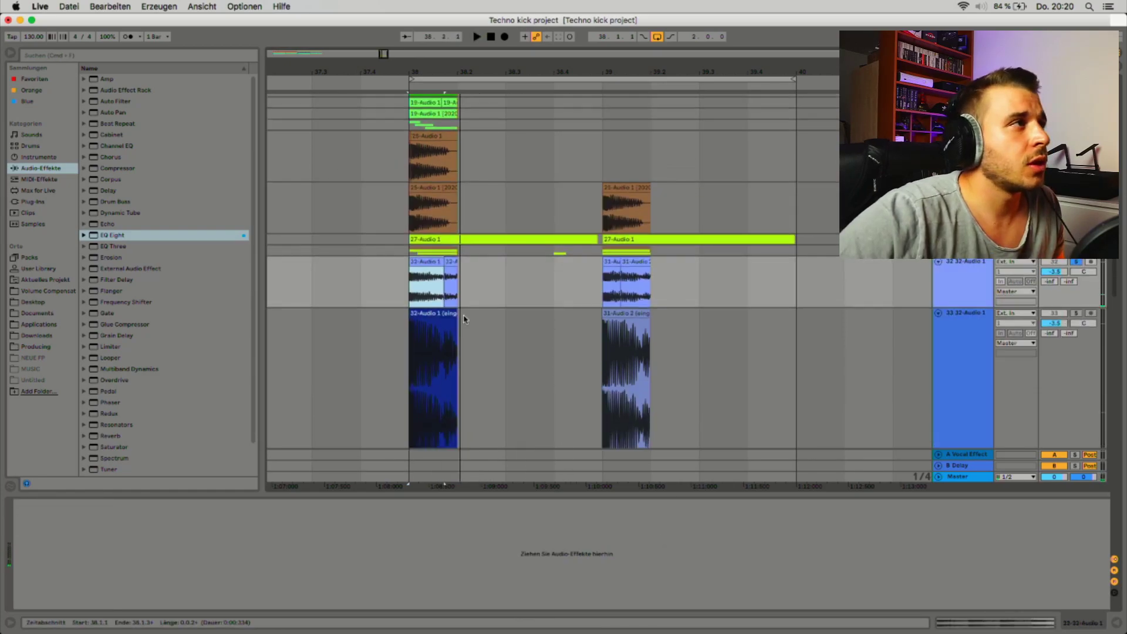
{"action": "key", "text": "space"}
- Solo track 33 and listen to its frozen clip at bar 38
{"action": "left_click", "coordinate": [450, 314]}
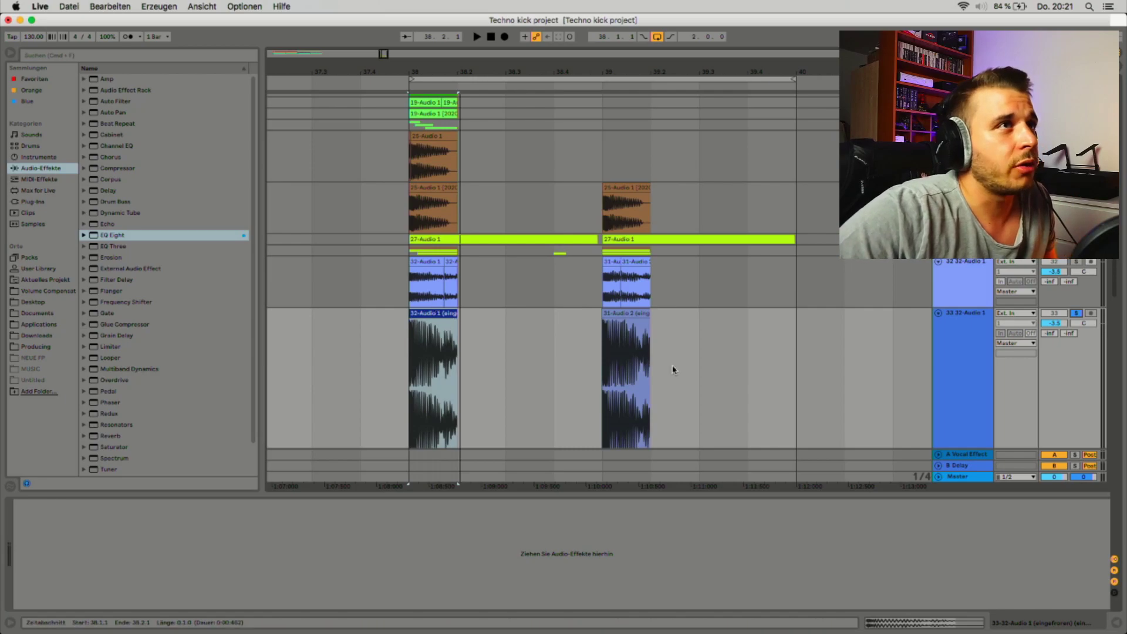
{"action": "scroll", "coordinate": [672, 370], "scroll_direction": "down", "scroll_amount": 2}
{"action": "key", "text": "space"}
{"action": "key", "text": "space"}
{"action": "left_click", "coordinate": [1077, 289]}
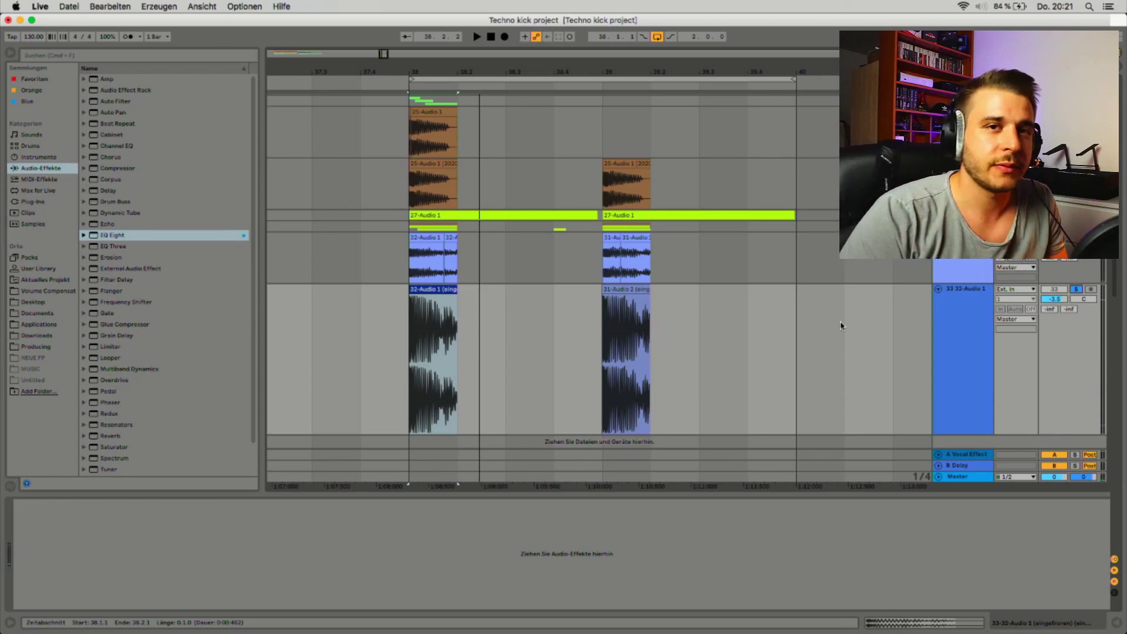
- Compare the two frozen clips on track 33 by listening alternately to the one at bar 38 and the one near bar 39
{"action": "scroll", "coordinate": [675, 305], "scroll_direction": "down", "scroll_amount": 1}
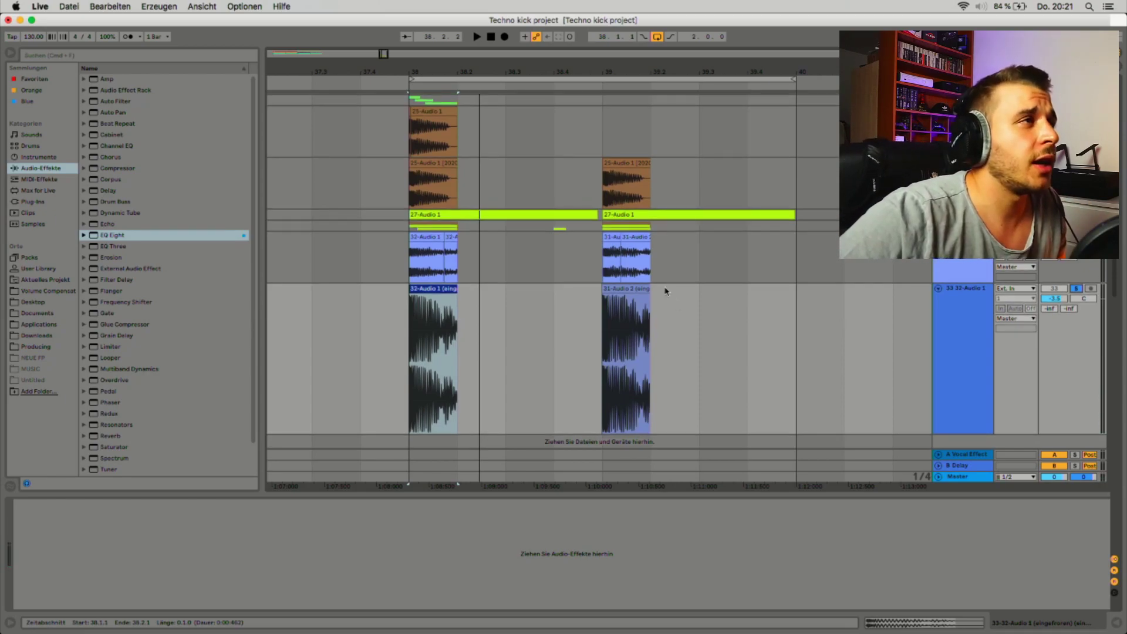
{"action": "key", "text": "Right"}
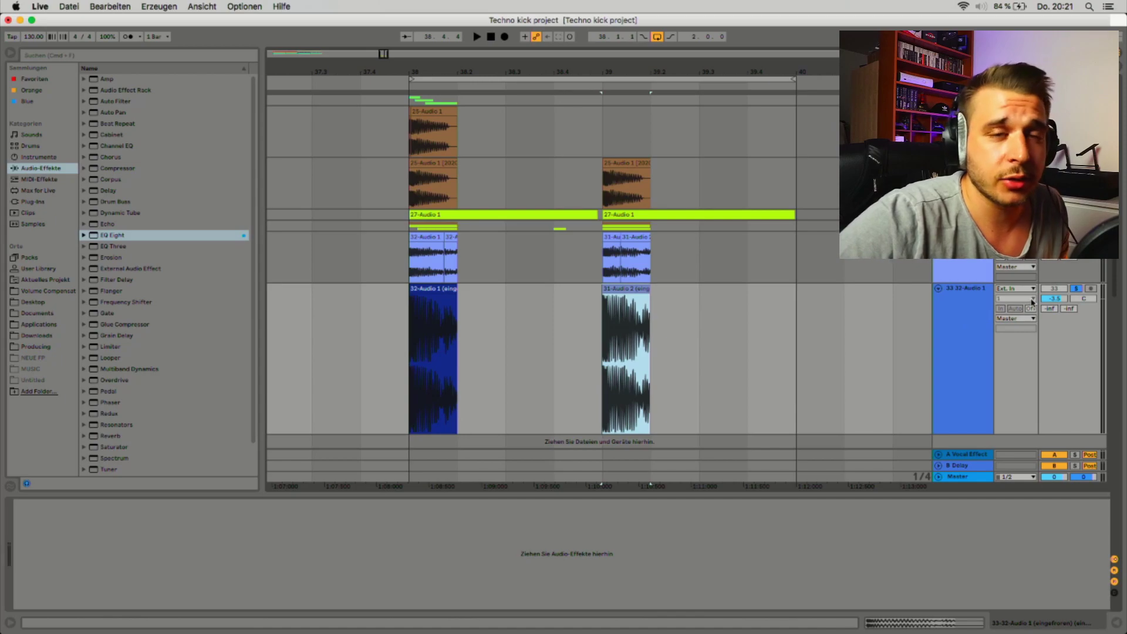
{"action": "scroll", "coordinate": [443, 283], "scroll_direction": "down", "scroll_amount": 1}
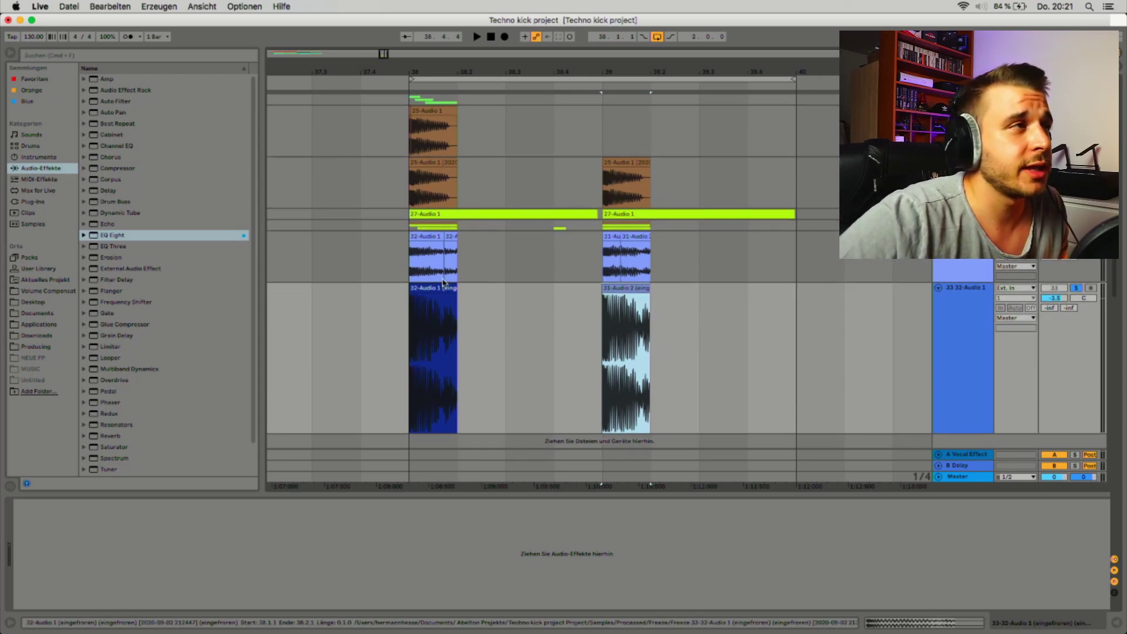
{"action": "key", "text": "space"}
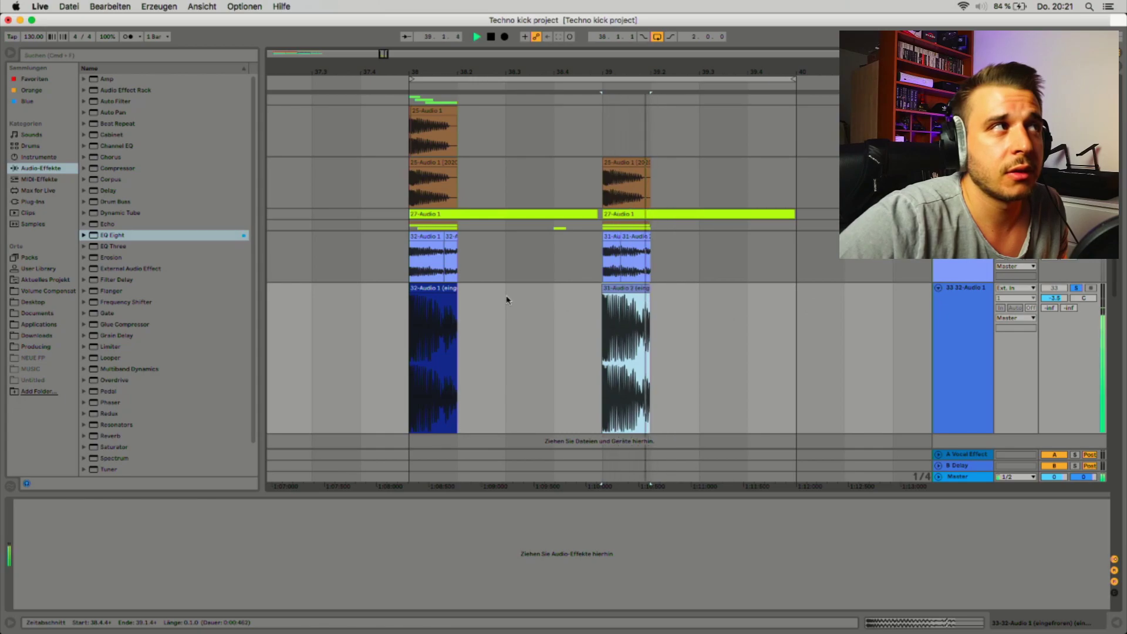
{"action": "left_click", "coordinate": [434, 353]}
{"action": "key", "text": "space"}
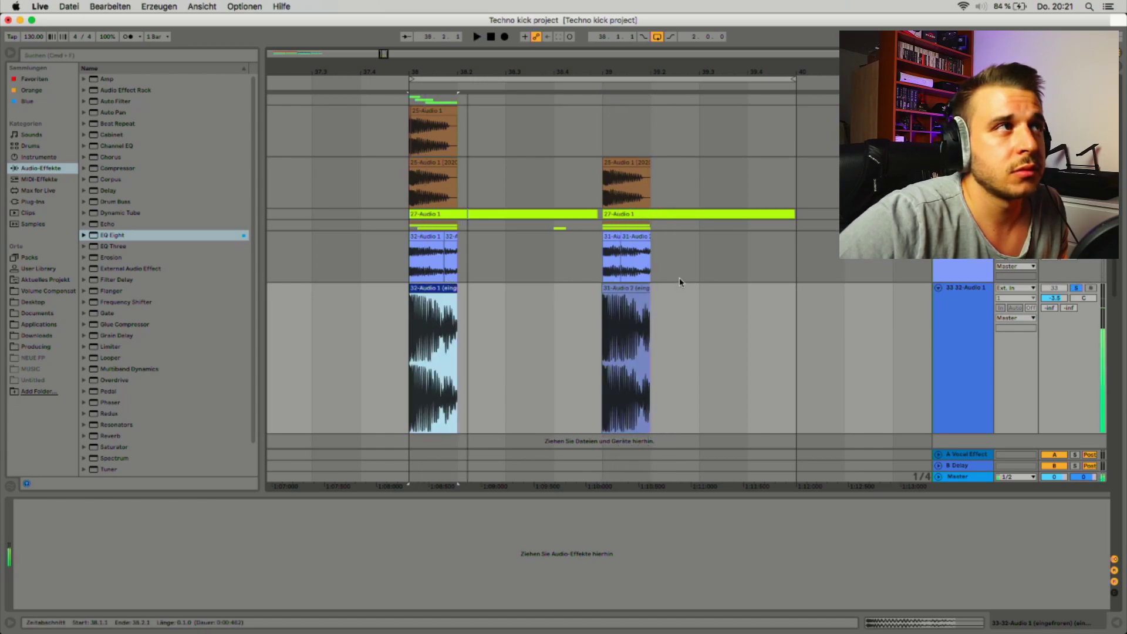
{"action": "left_click", "coordinate": [626, 287]}
{"action": "key", "text": "space"}
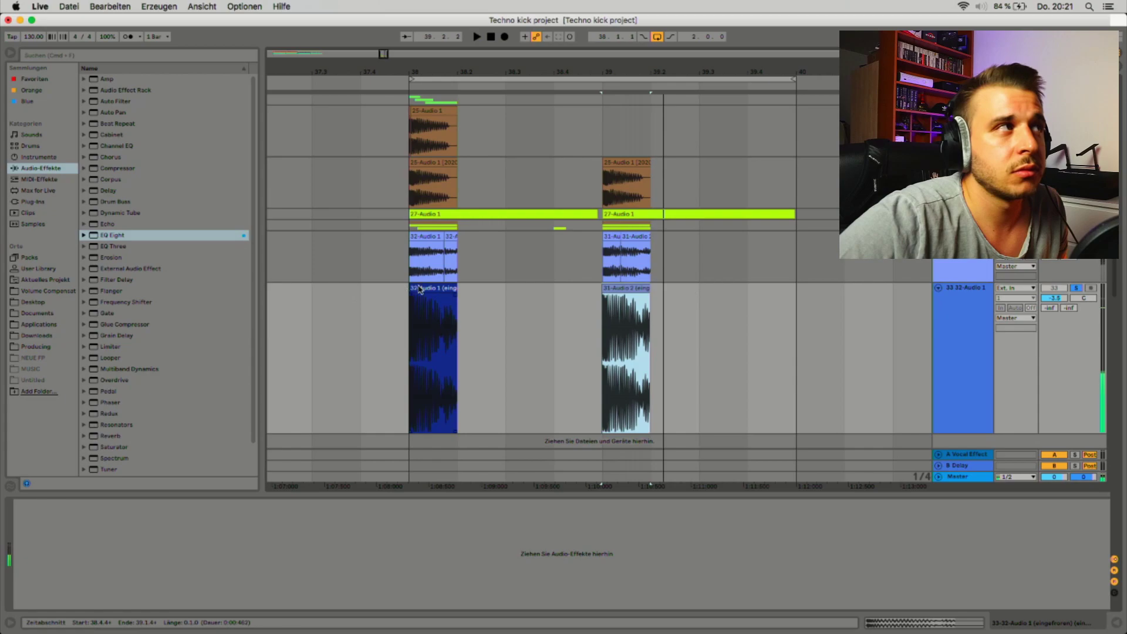
{"action": "left_click", "coordinate": [419, 289]}
{"action": "left_click", "coordinate": [626, 329]}
{"action": "key", "text": "space"}
{"action": "key", "text": "space"}
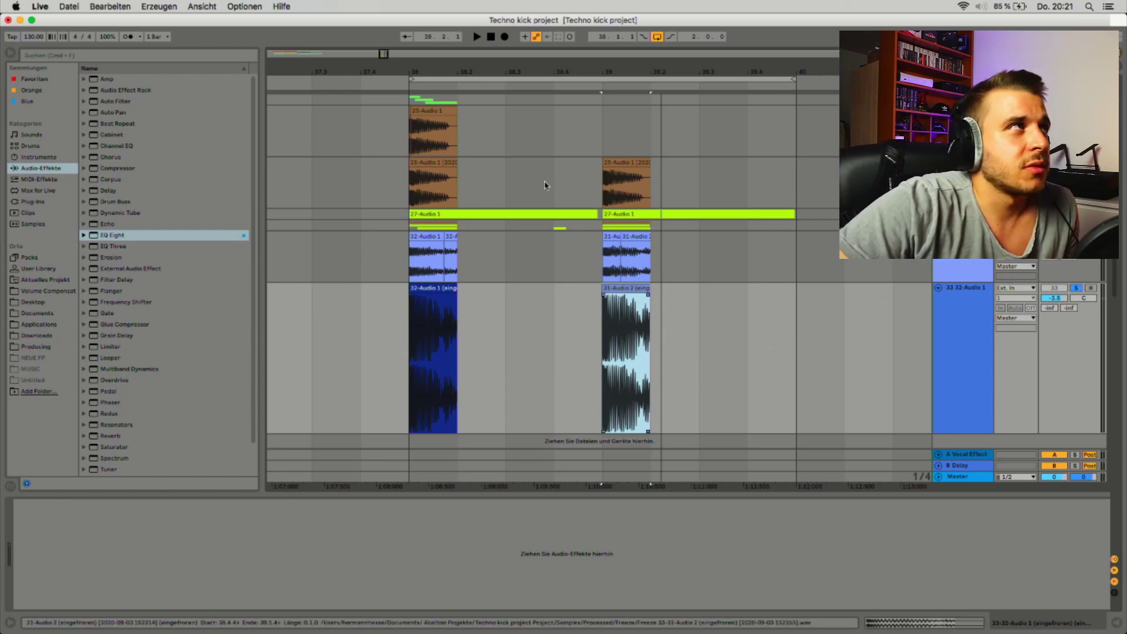
- Fold track 33 in the arrangement
{"action": "left_click_drag", "start_coordinate": [383, 53], "coordinate": [387, 35]}
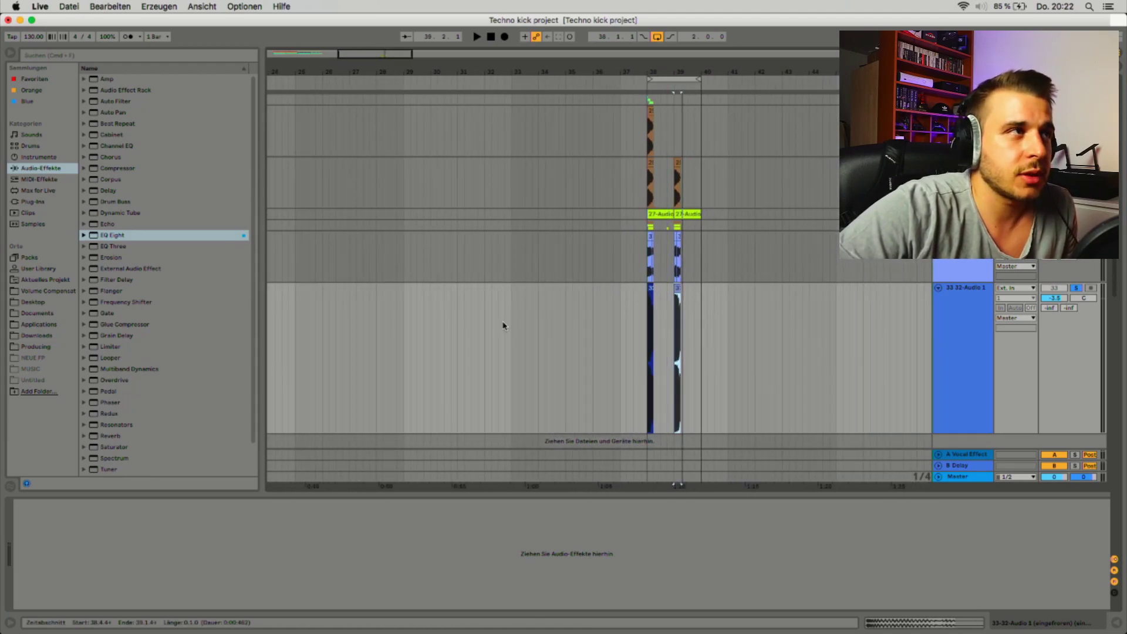
{"action": "scroll", "coordinate": [539, 370], "scroll_direction": "up", "scroll_amount": 5}
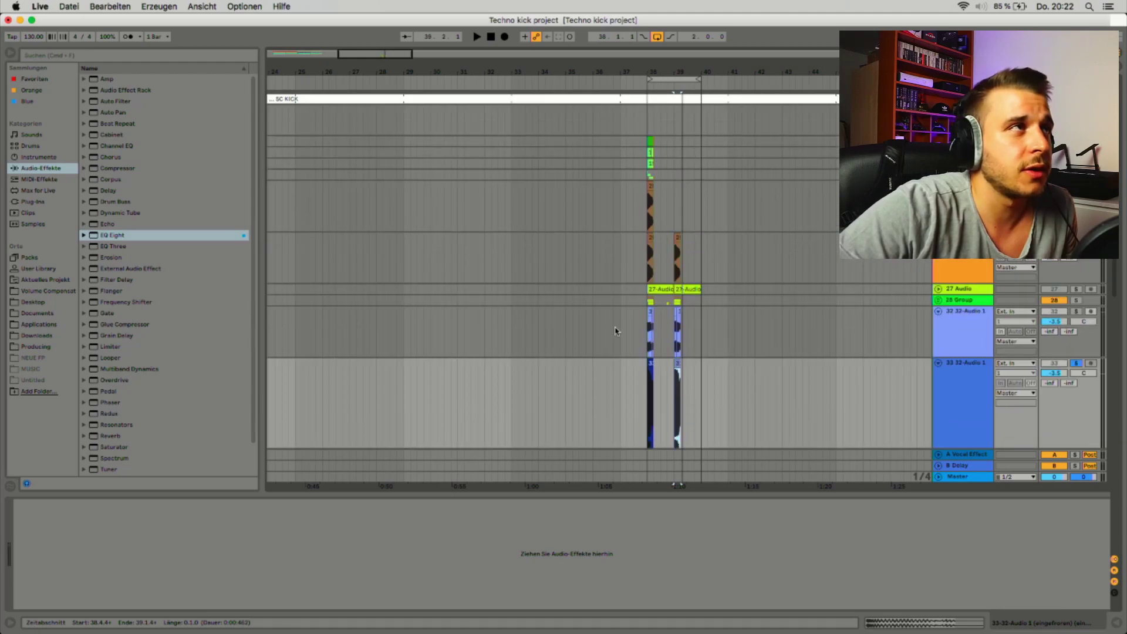
{"action": "left_click", "coordinate": [939, 363]}
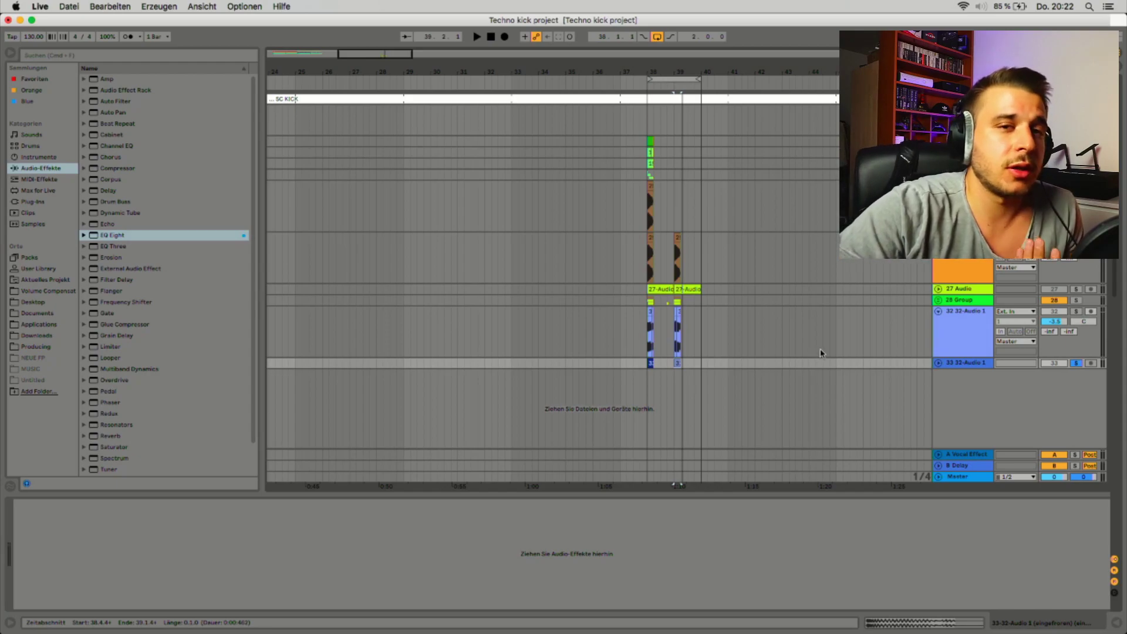
- Solo track 11 in 3-Group and listen to its dark blue clip from bar 11
{"action": "left_click", "coordinate": [385, 48]}
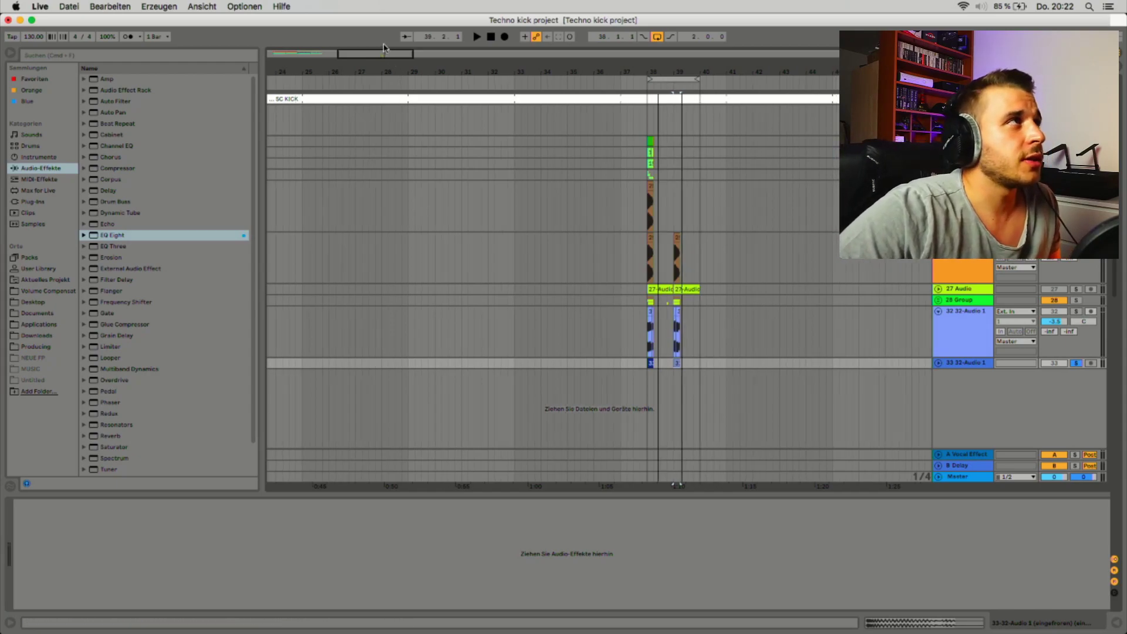
{"action": "left_click_drag", "start_coordinate": [385, 48], "coordinate": [385, 33]}
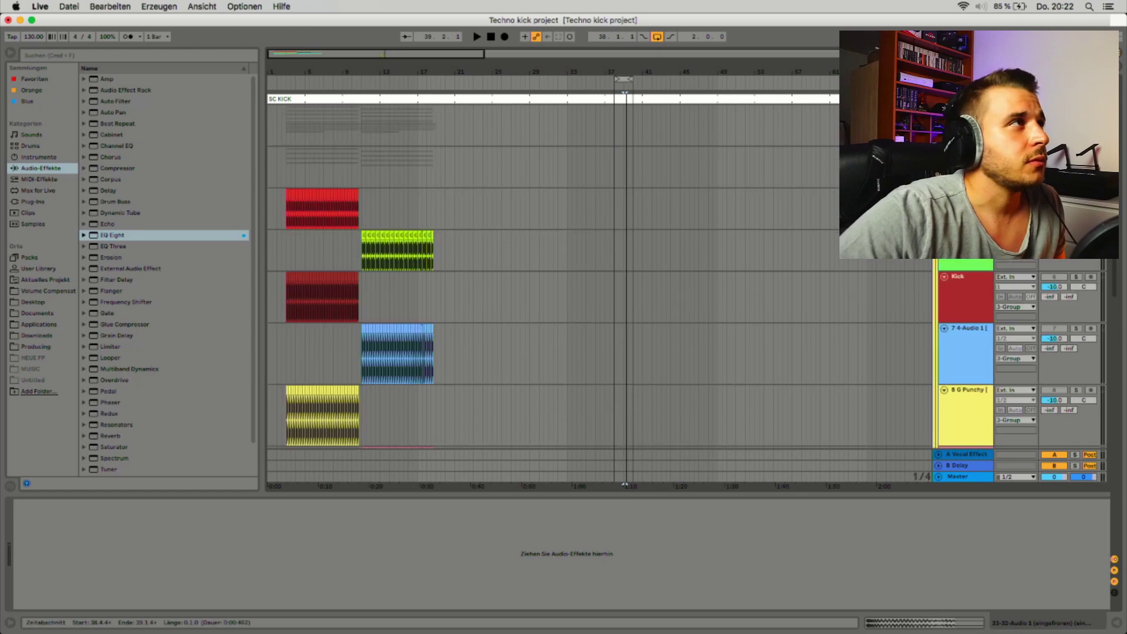
{"action": "scroll", "coordinate": [886, 334], "scroll_direction": "down", "scroll_amount": 10}
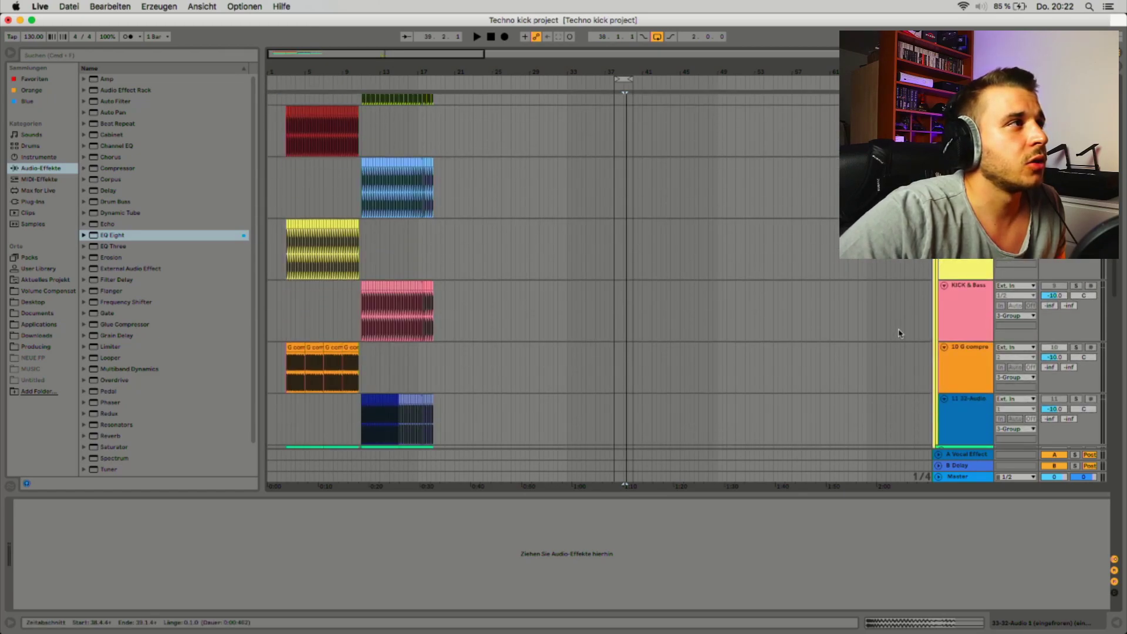
{"action": "left_click", "coordinate": [376, 305]}
{"action": "key", "text": "Return"}
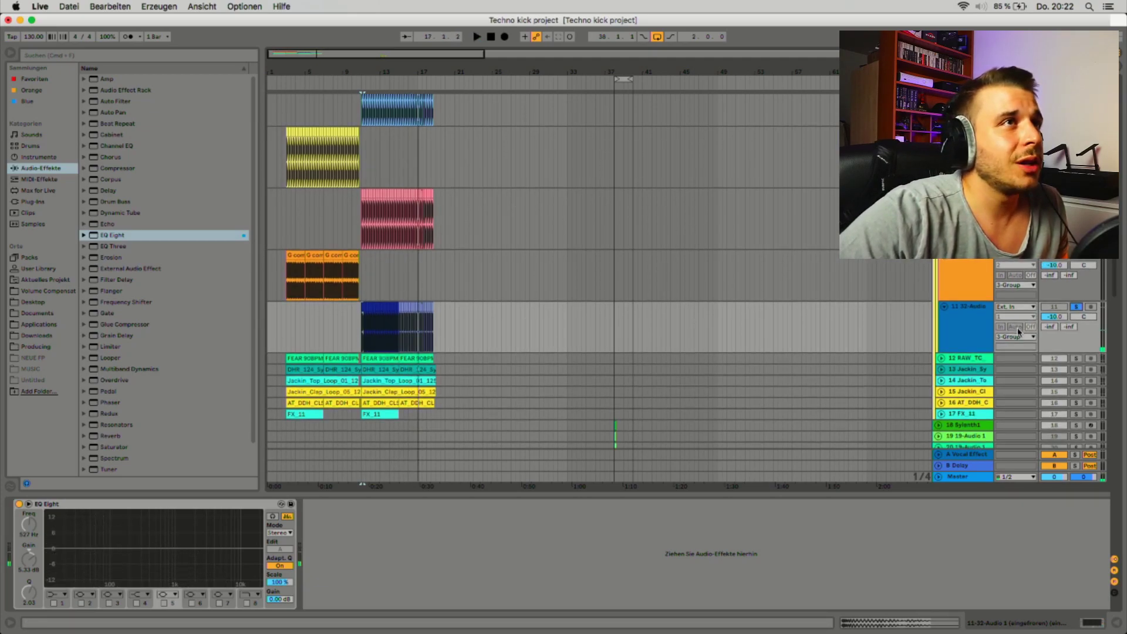
- Fold 3-Group and listen to the full arrangement with kick and loops from bar 11
{"action": "scroll", "coordinate": [1048, 312], "scroll_direction": "up", "scroll_amount": 3}
{"action": "scroll", "coordinate": [1048, 312], "scroll_direction": "up", "scroll_amount": 10}
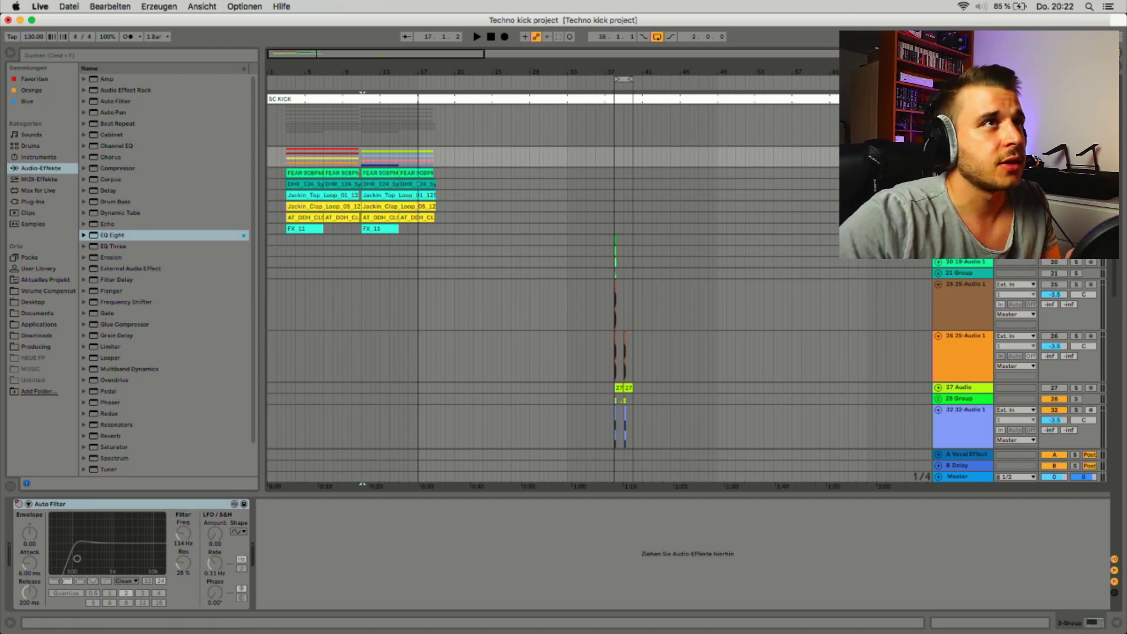
{"action": "left_click", "coordinate": [375, 124]}
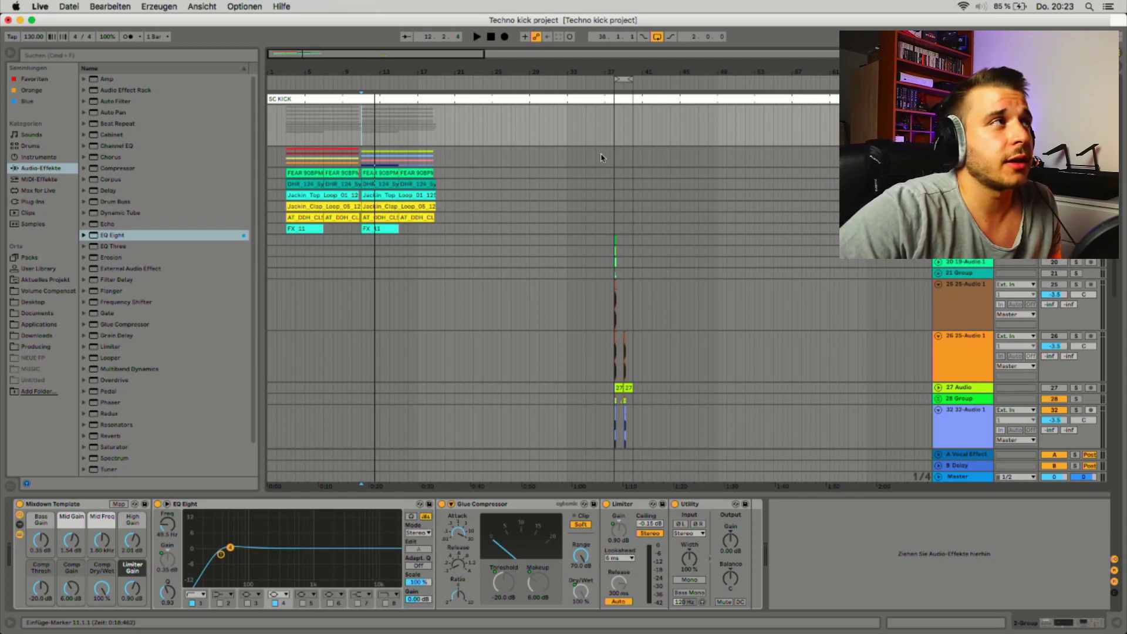
{"action": "key", "text": "space"}
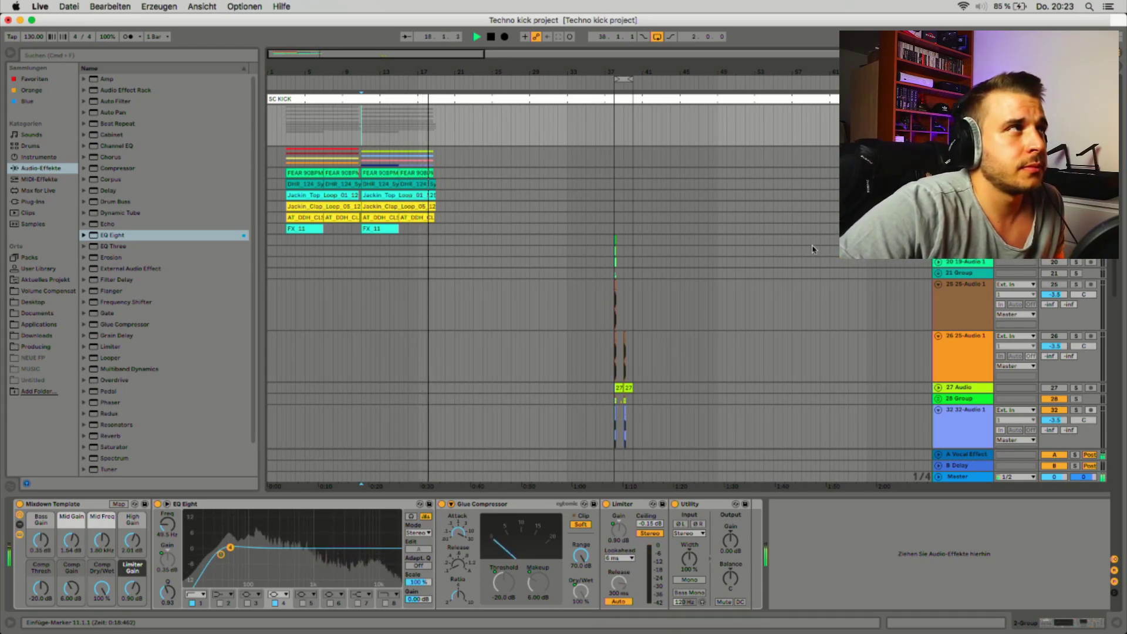
{"action": "key", "text": "space"}
- Replay short passages of the full arrangement, first from bar 11 and again from about bar 16
{"action": "key", "text": "space"}
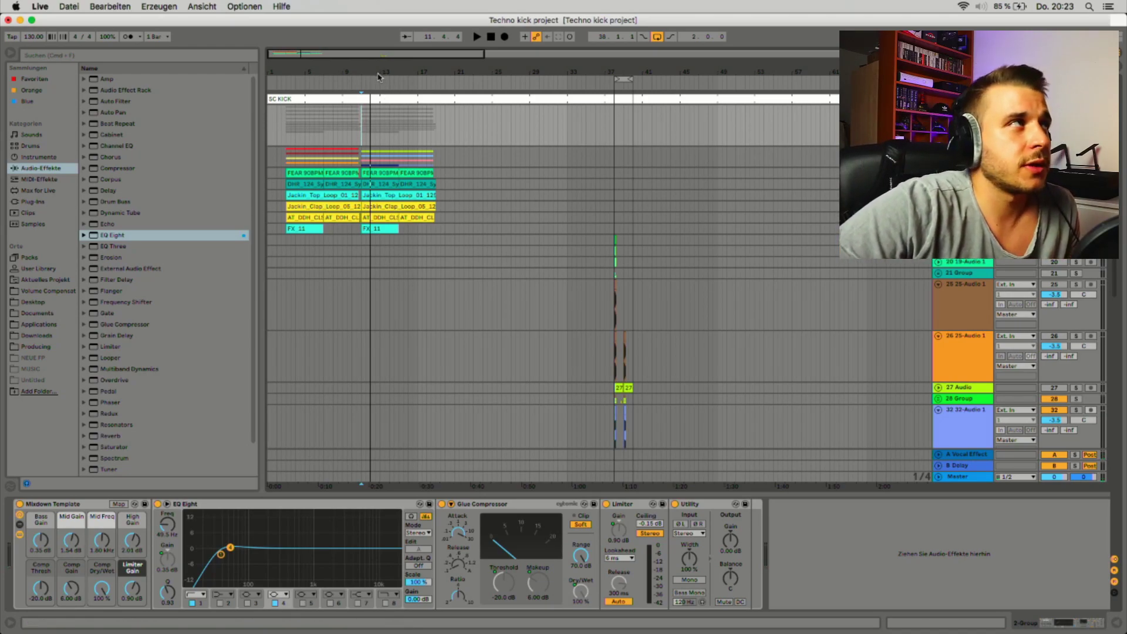
{"action": "key", "text": "space"}
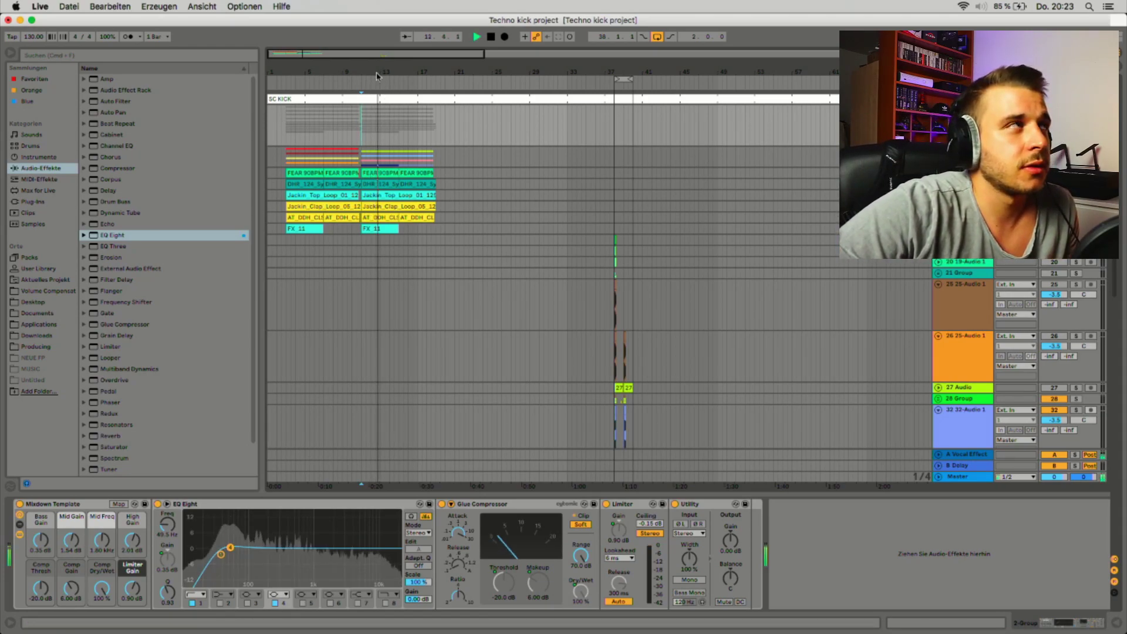
{"action": "key", "text": "space"}
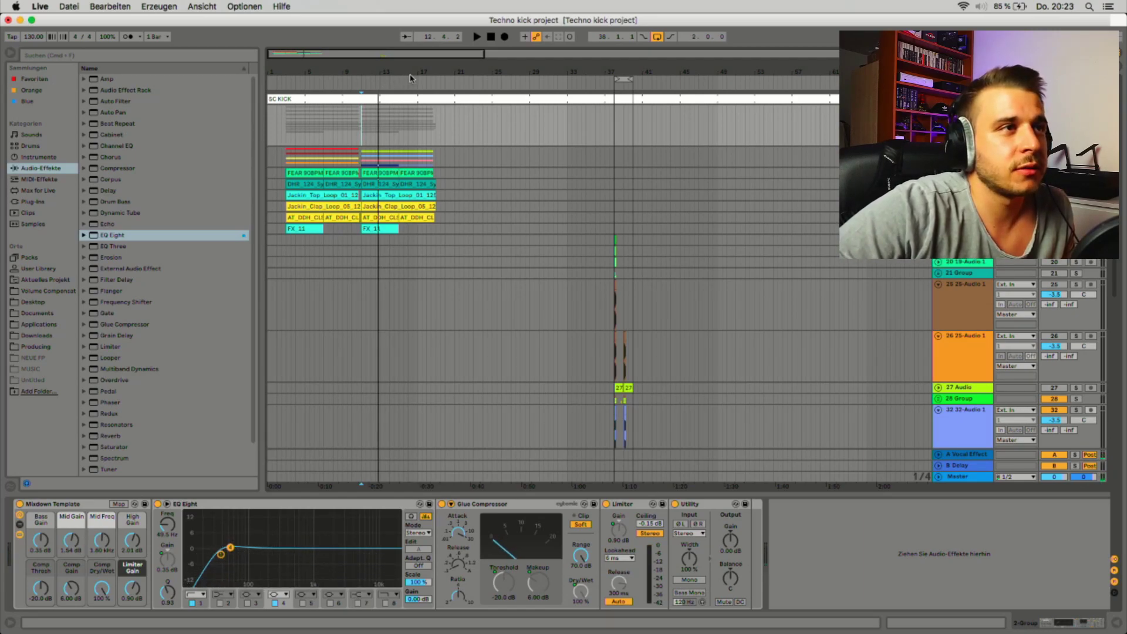
{"action": "left_click", "coordinate": [411, 78]}
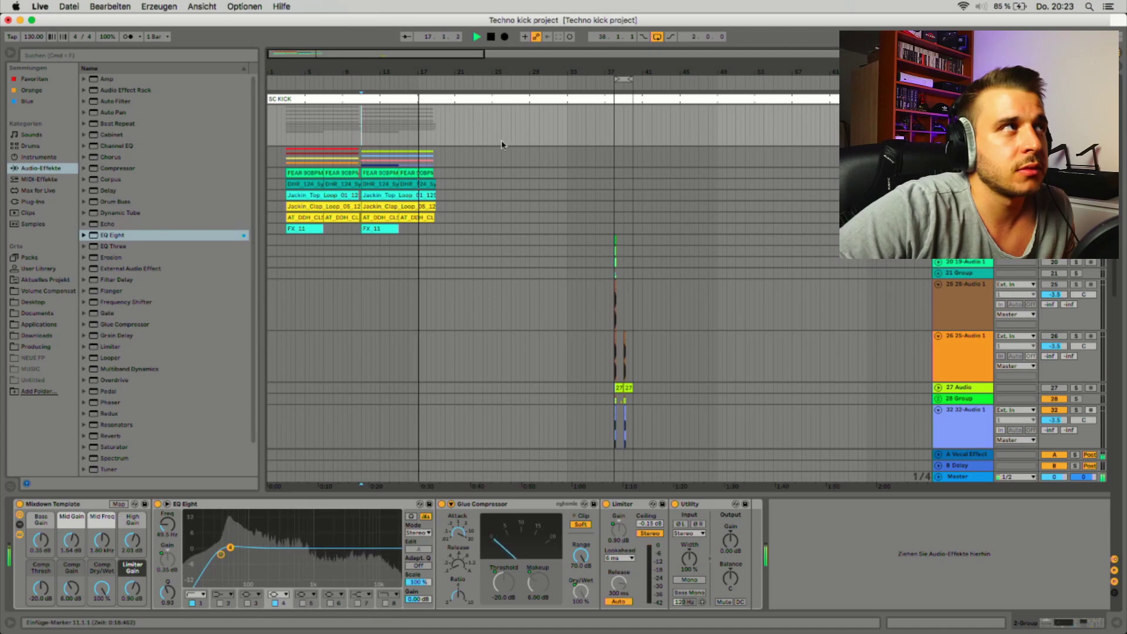
{"action": "key", "text": "space"}
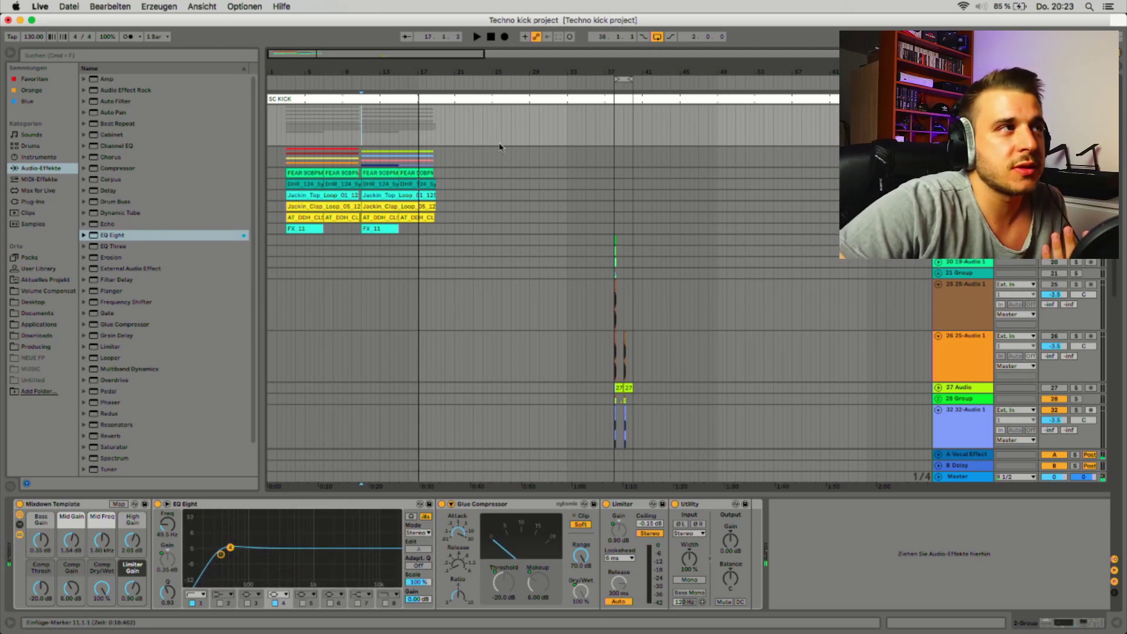